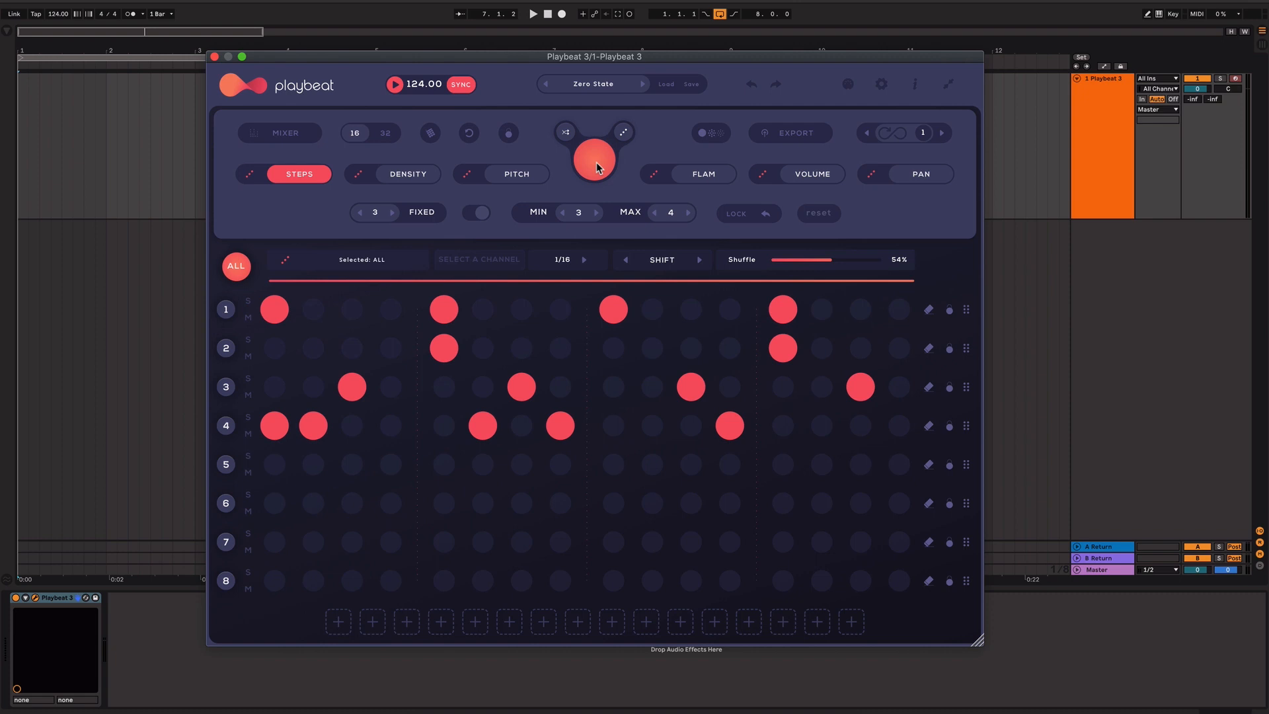
Play the pattern and randomize all channels several times, stopping playback before the last randomization
{"action": "key", "text": "space"}
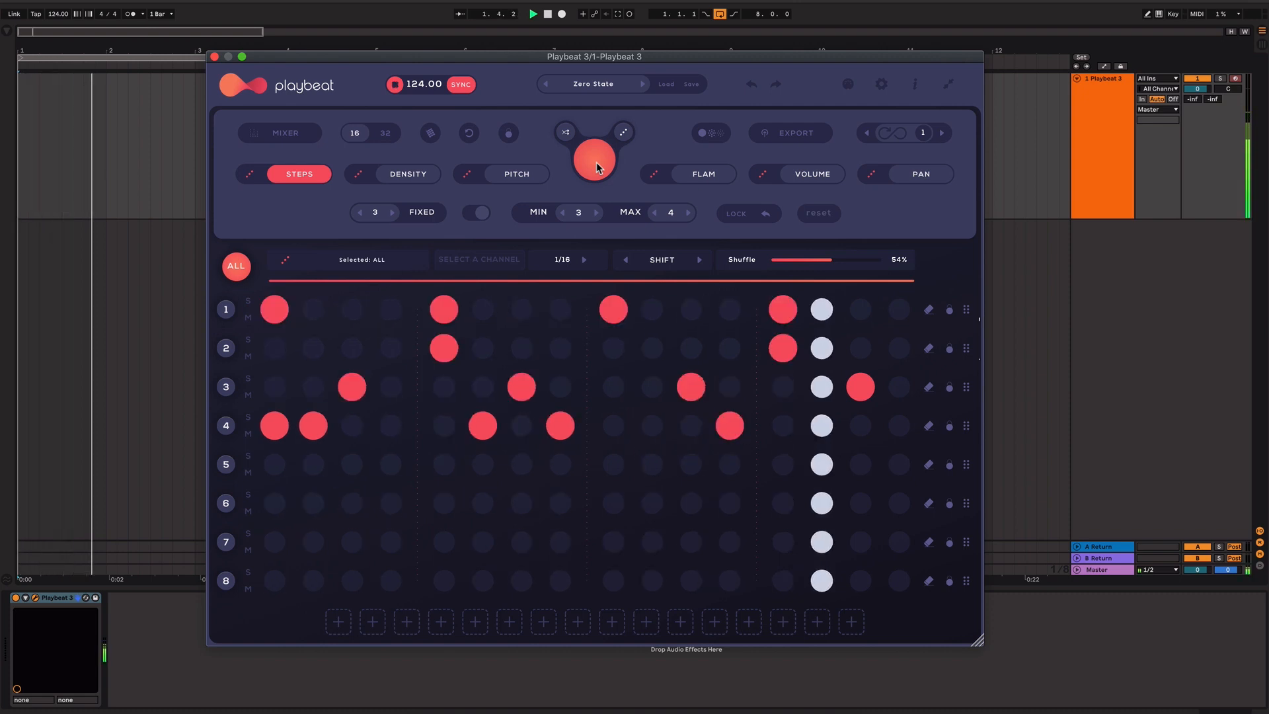
{"action": "left_click", "coordinate": [596, 167]}
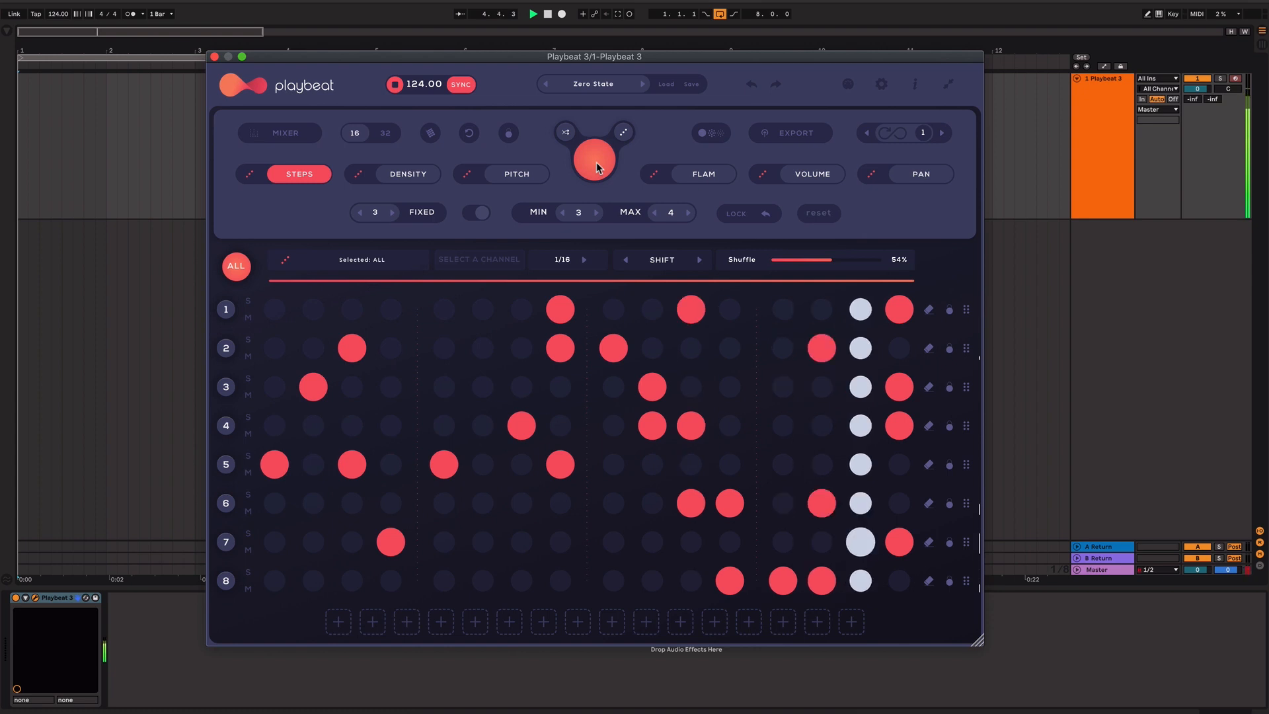
{"action": "left_click", "coordinate": [596, 166]}
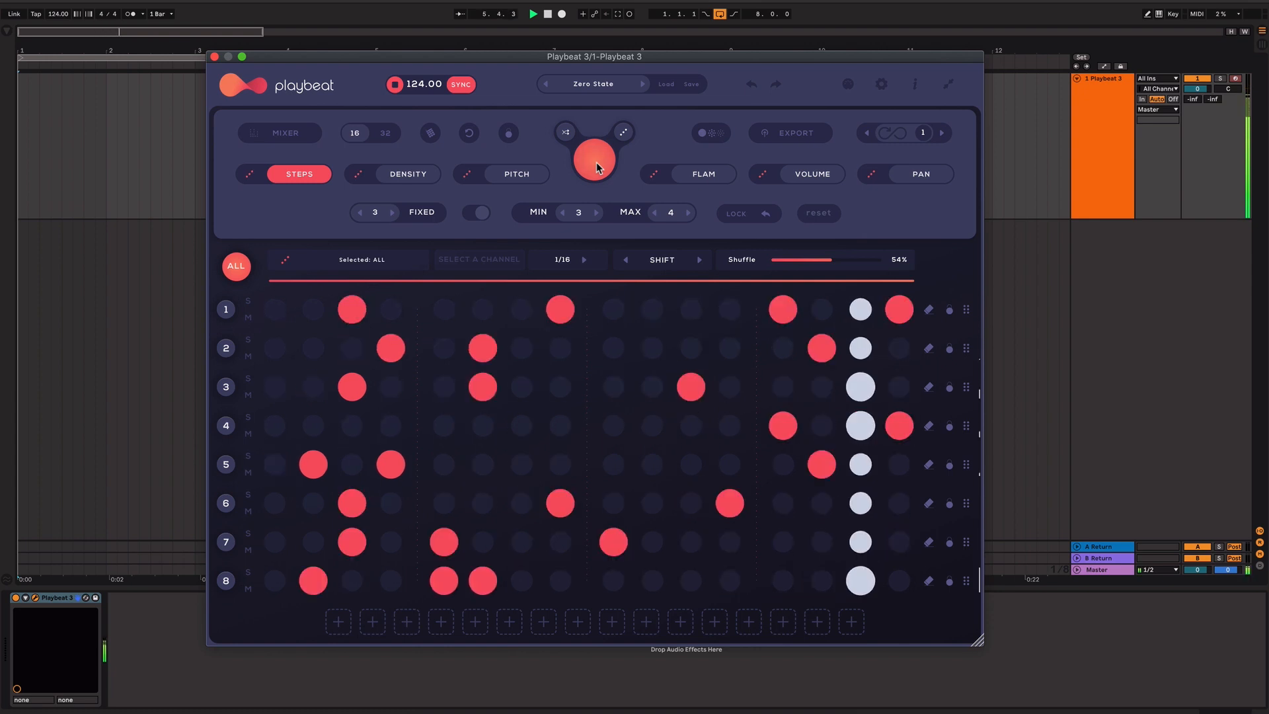
{"action": "key", "text": "space"}
{"action": "left_click", "coordinate": [597, 163]}
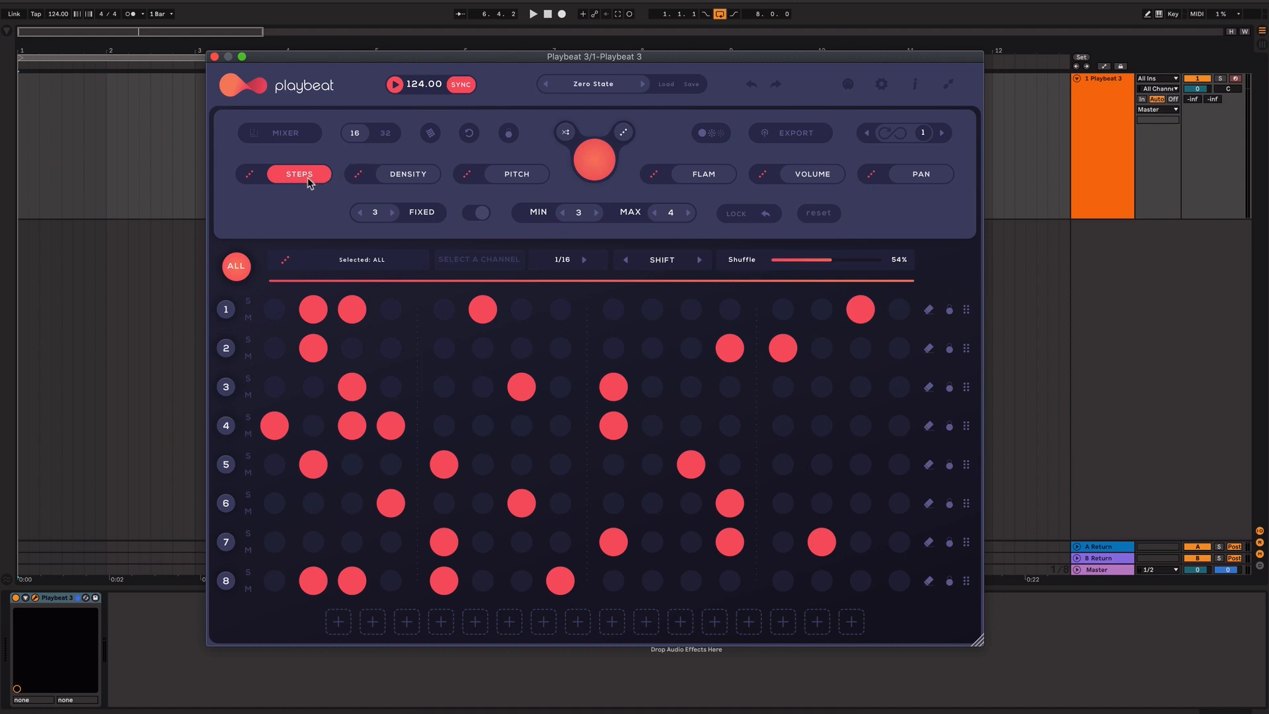
Review the Density, Pitch, Flam, Volume and Pan values of all channels, and return to the Steps grid
{"action": "left_click", "coordinate": [410, 173]}
{"action": "left_click", "coordinate": [520, 174]}
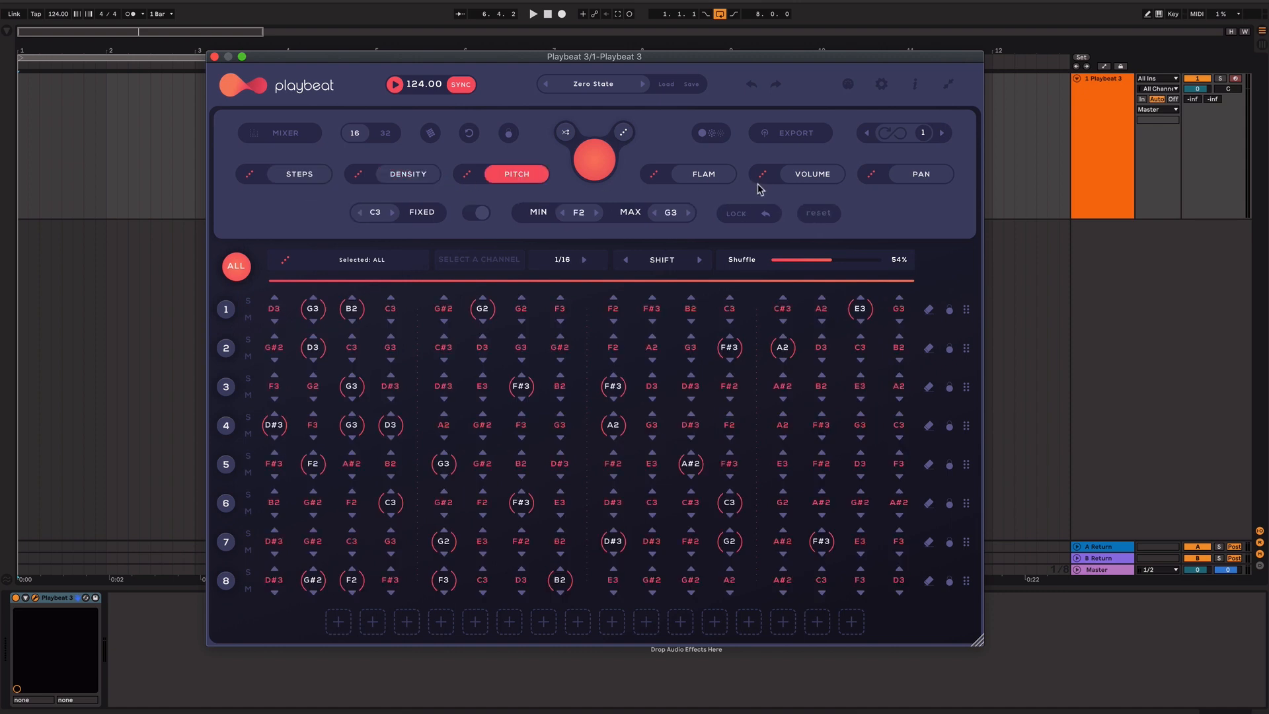
{"action": "left_click", "coordinate": [702, 176]}
{"action": "left_click", "coordinate": [811, 177]}
{"action": "left_click", "coordinate": [931, 176]}
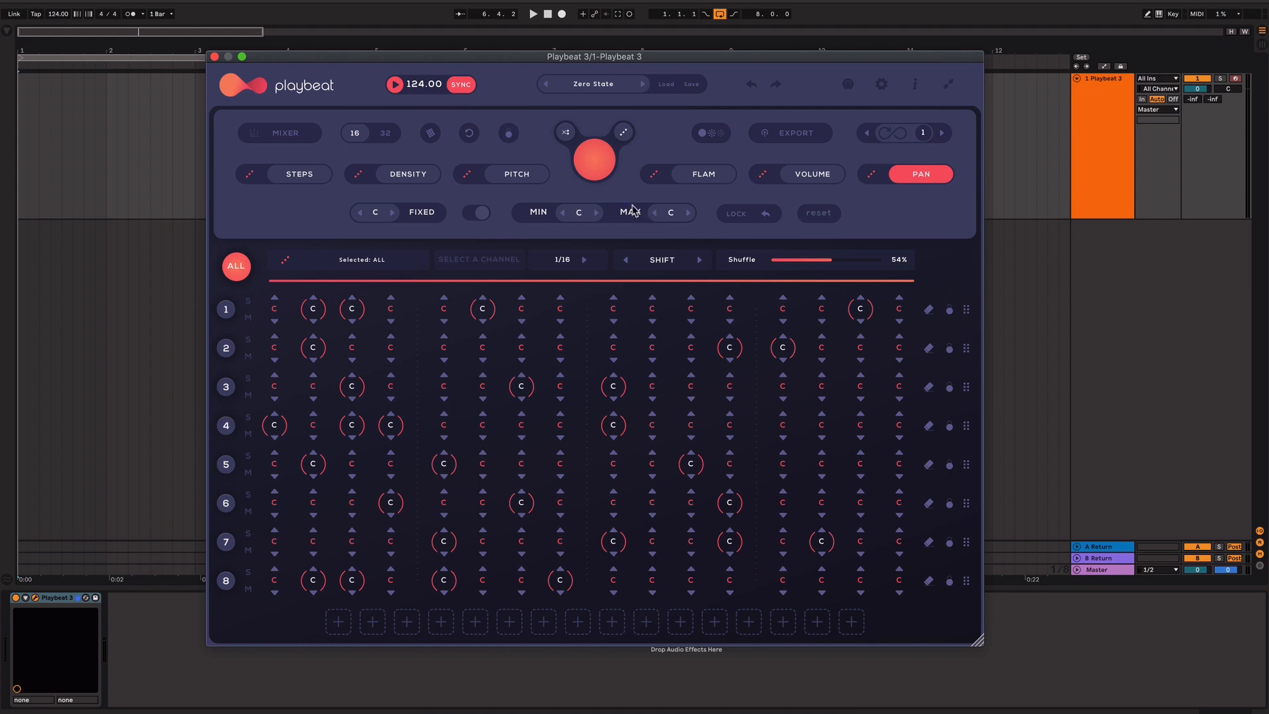
{"action": "left_click", "coordinate": [304, 175]}
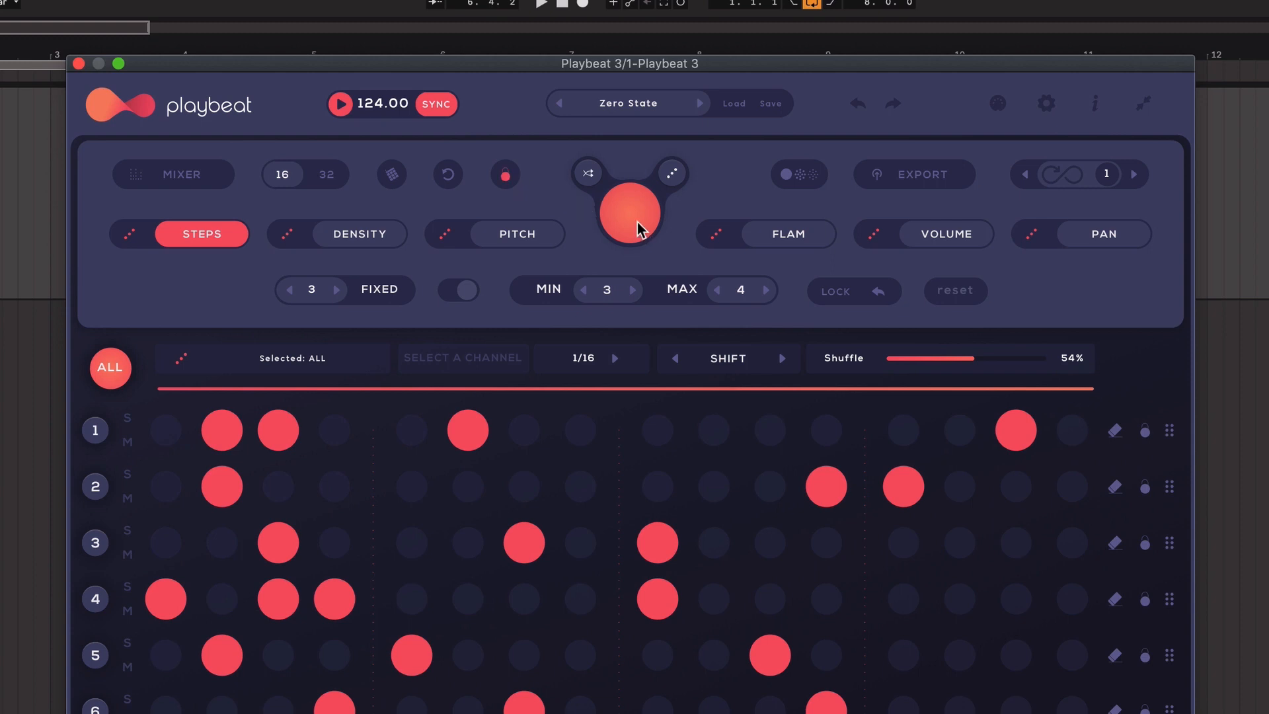
Play the pattern briefly, release the global lock, lock only channel 1 and randomize the other channels repeatedly
{"action": "key", "text": "space"}
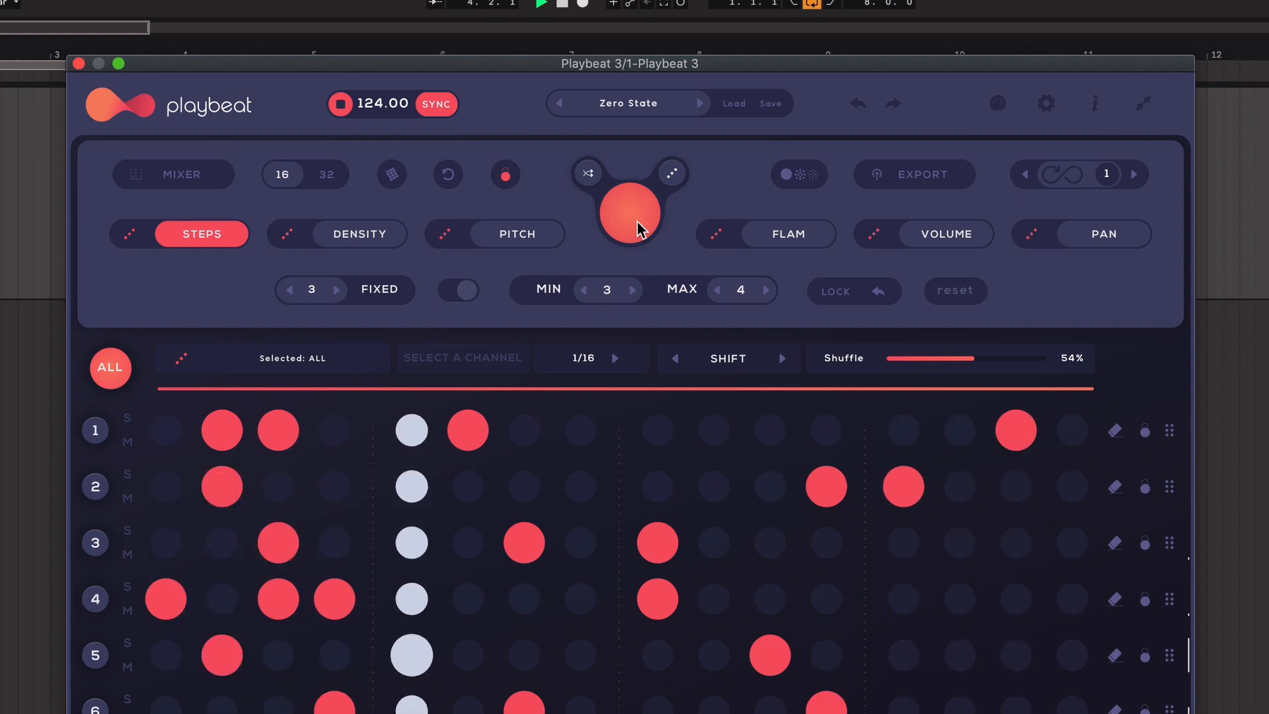
{"action": "key", "text": "space"}
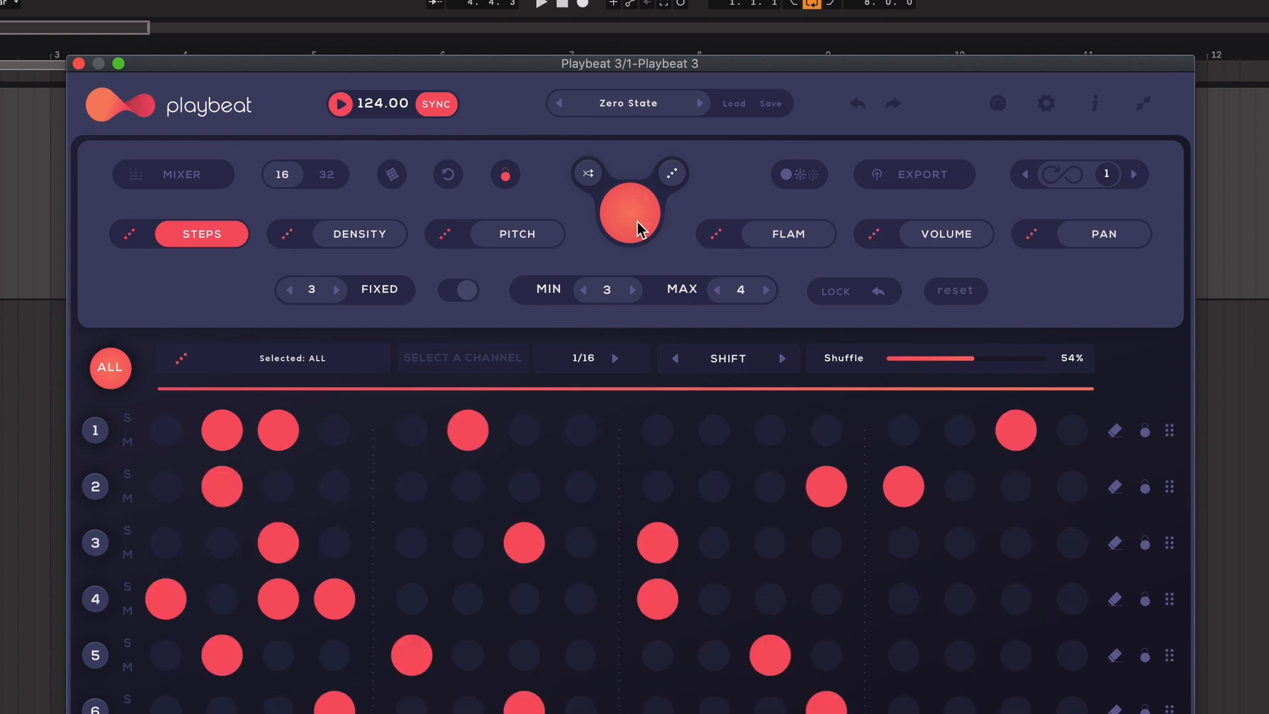
{"action": "left_click", "coordinate": [506, 176]}
{"action": "left_click", "coordinate": [1144, 431]}
{"action": "left_click", "coordinate": [637, 215]}
{"action": "left_click", "coordinate": [636, 215]}
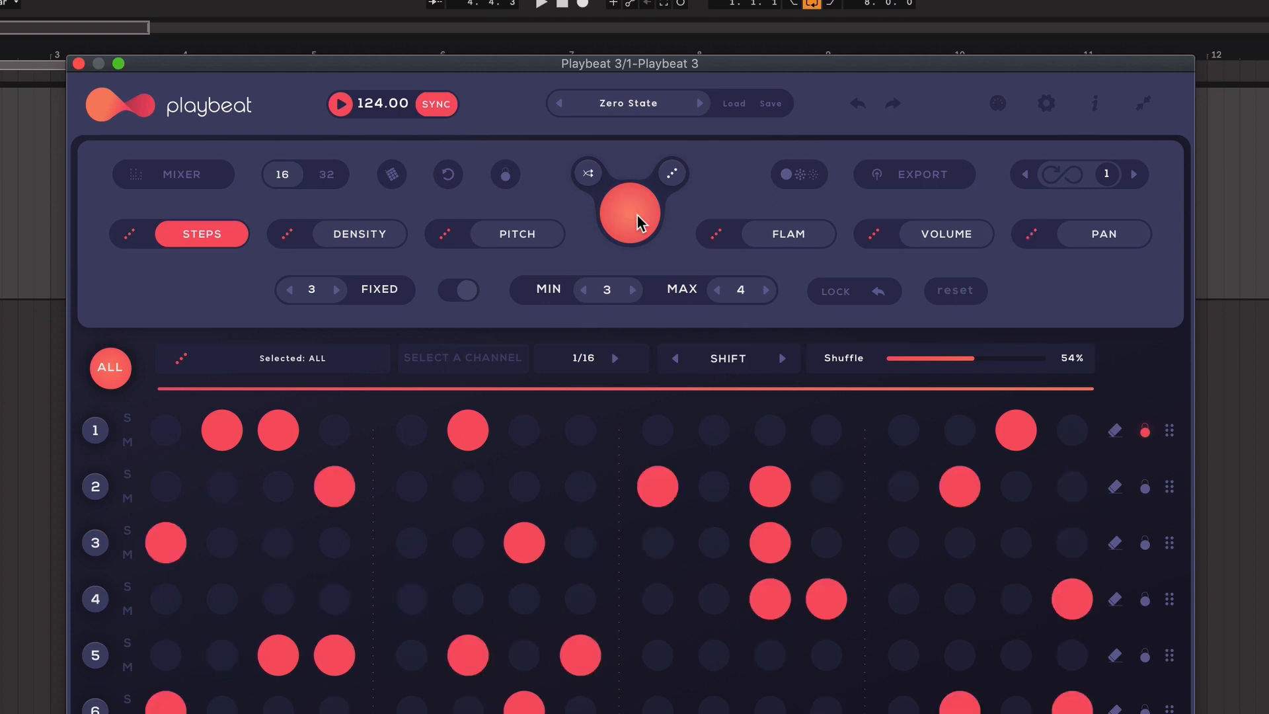
{"action": "left_click", "coordinate": [636, 215]}
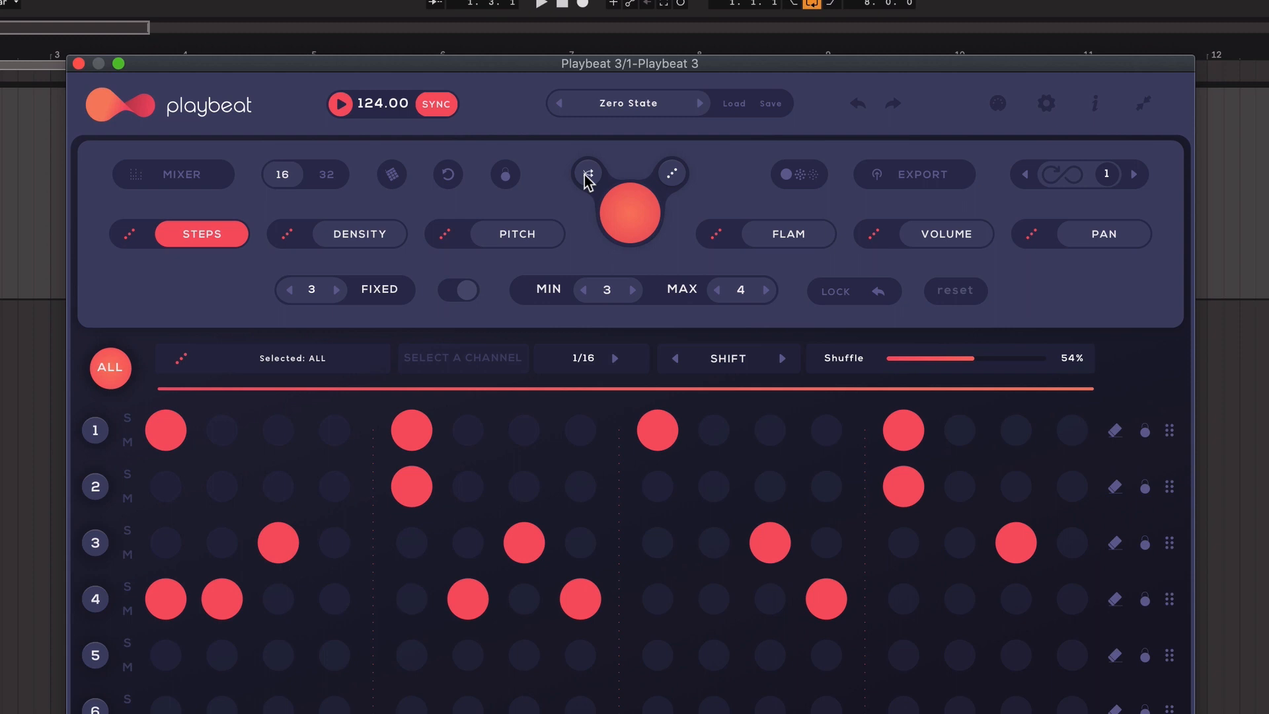
During playback, shuffle the pattern's existing steps three times and try the secondary randomize function on all channels
{"action": "key", "text": "space"}
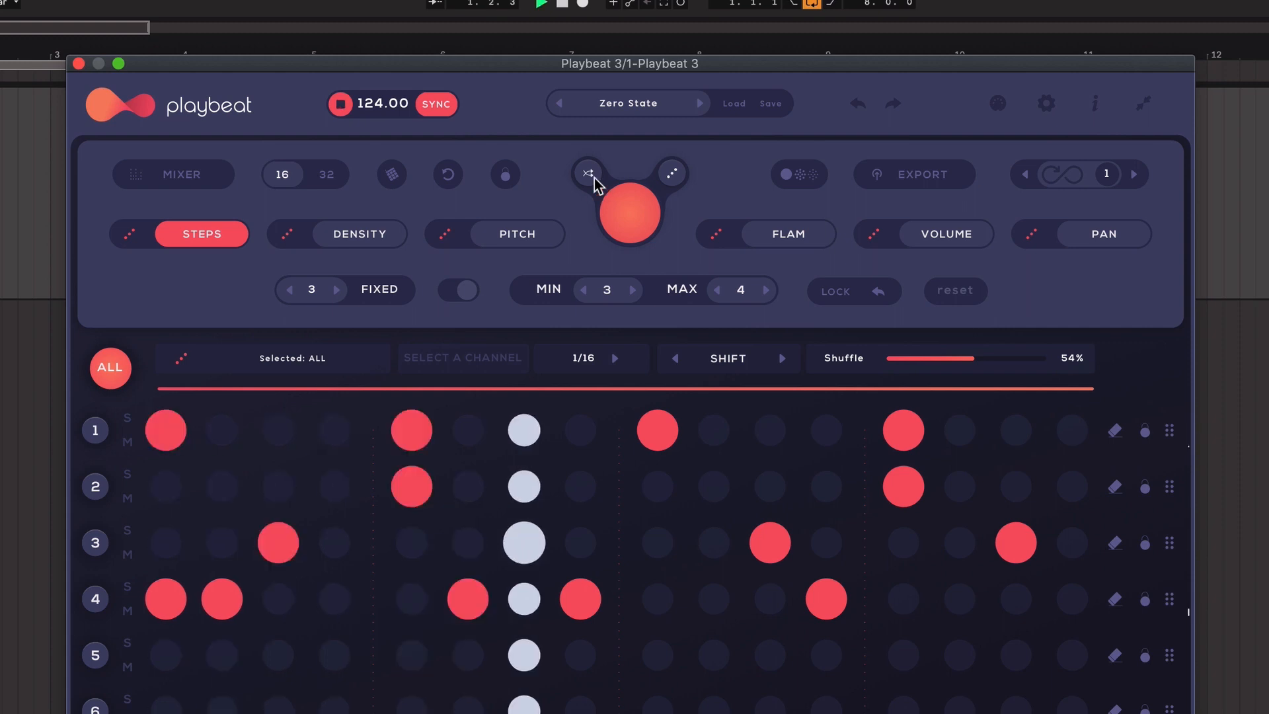
{"action": "left_click", "coordinate": [588, 173]}
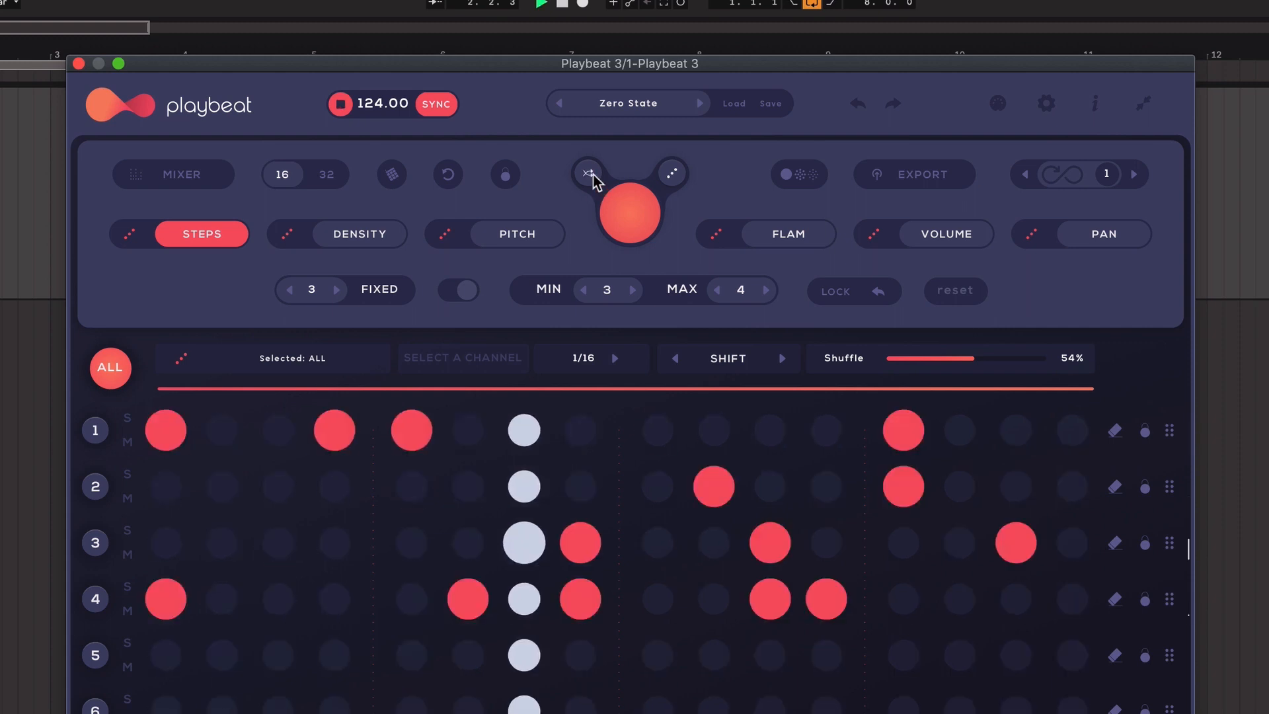
{"action": "left_click", "coordinate": [593, 175]}
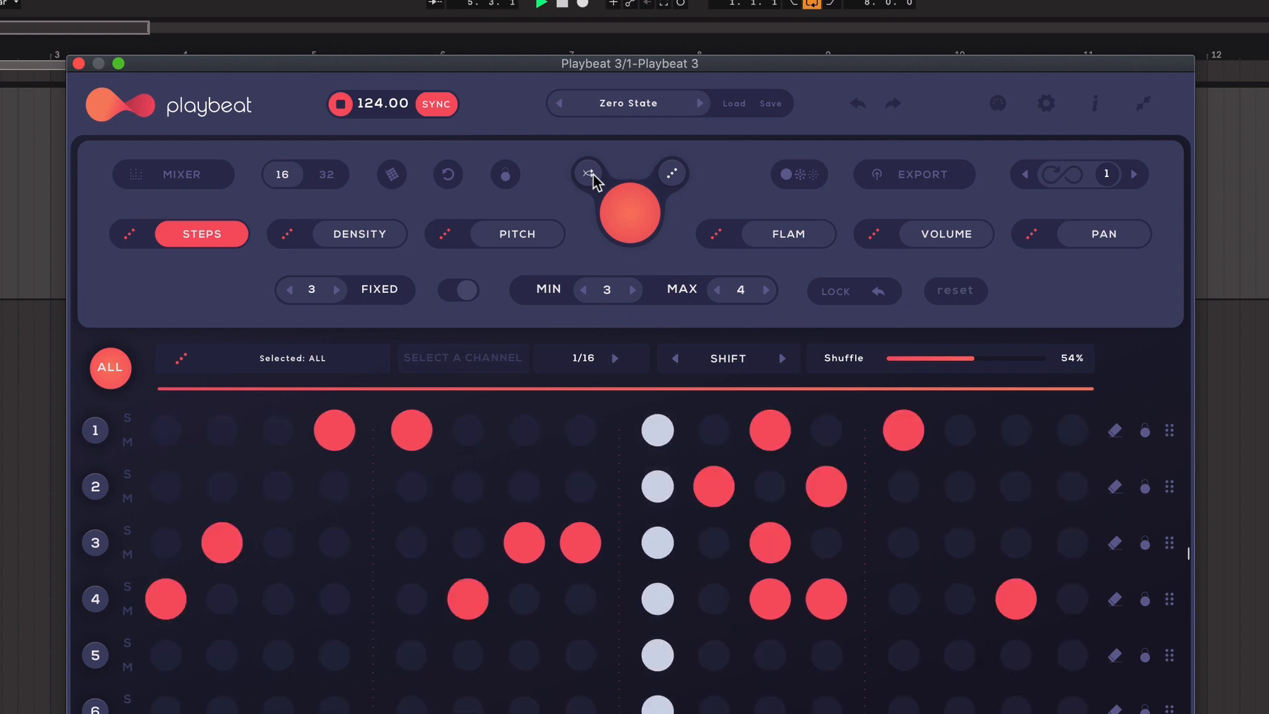
{"action": "left_click", "coordinate": [593, 175]}
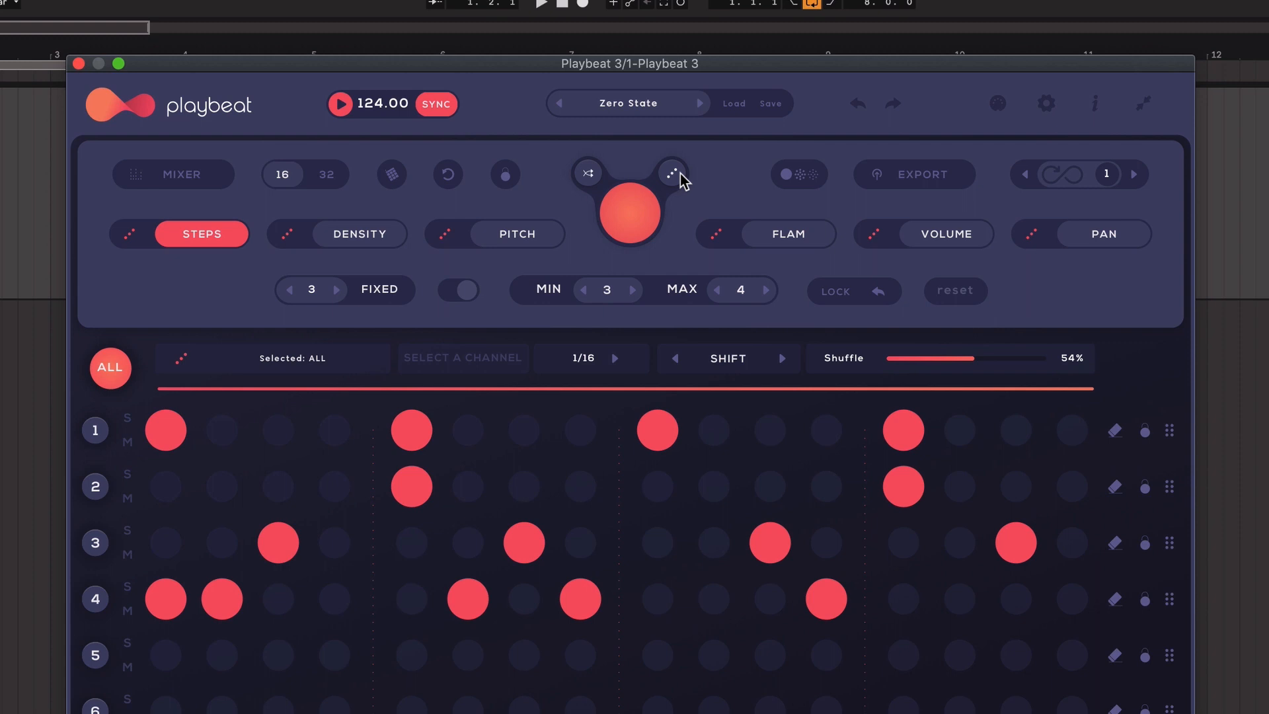
{"action": "key", "text": "space"}
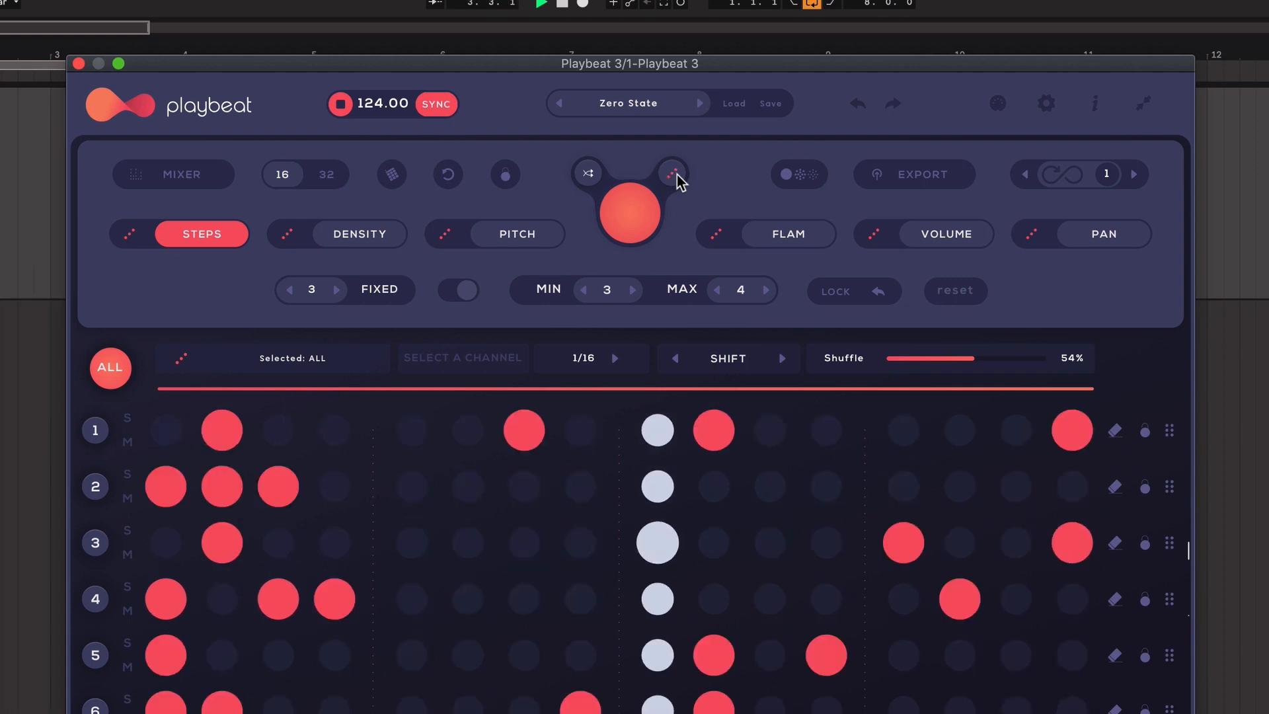
{"action": "left_click", "coordinate": [674, 174]}
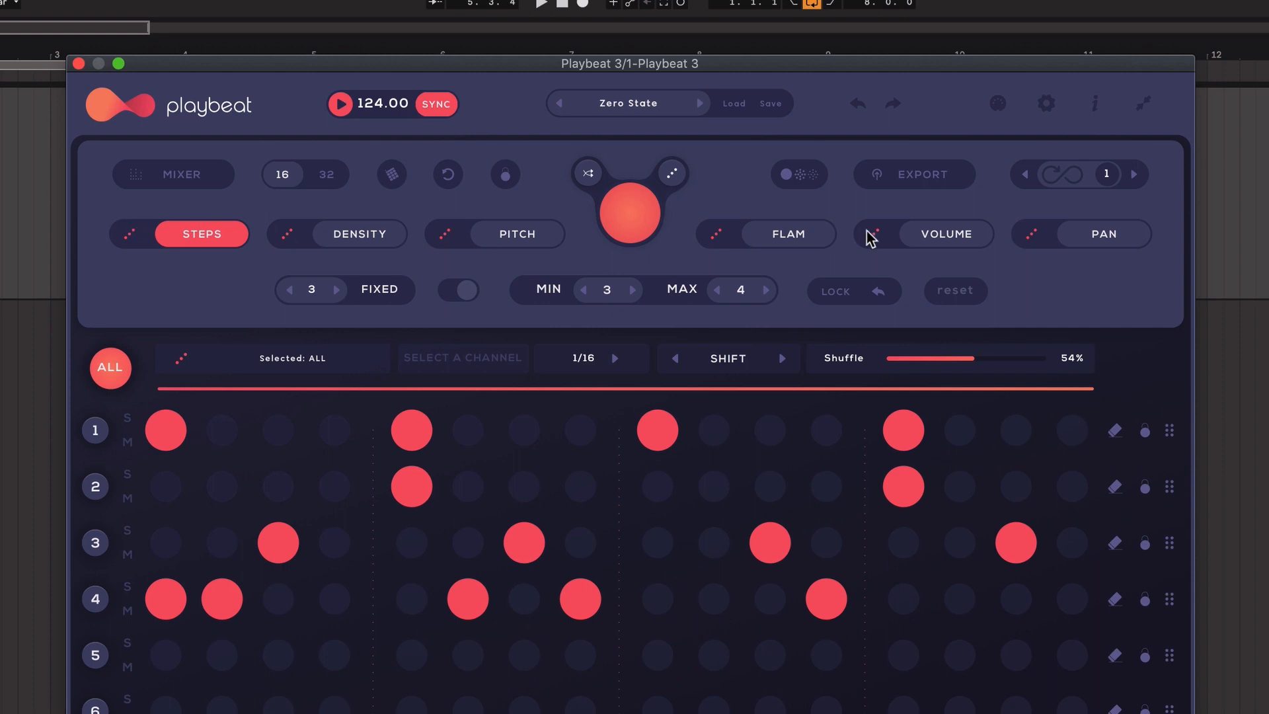
Look at the Density and Pitch values, return to Steps and randomize only the steps of all channels several times
{"action": "left_click", "coordinate": [352, 241]}
{"action": "left_click", "coordinate": [522, 238]}
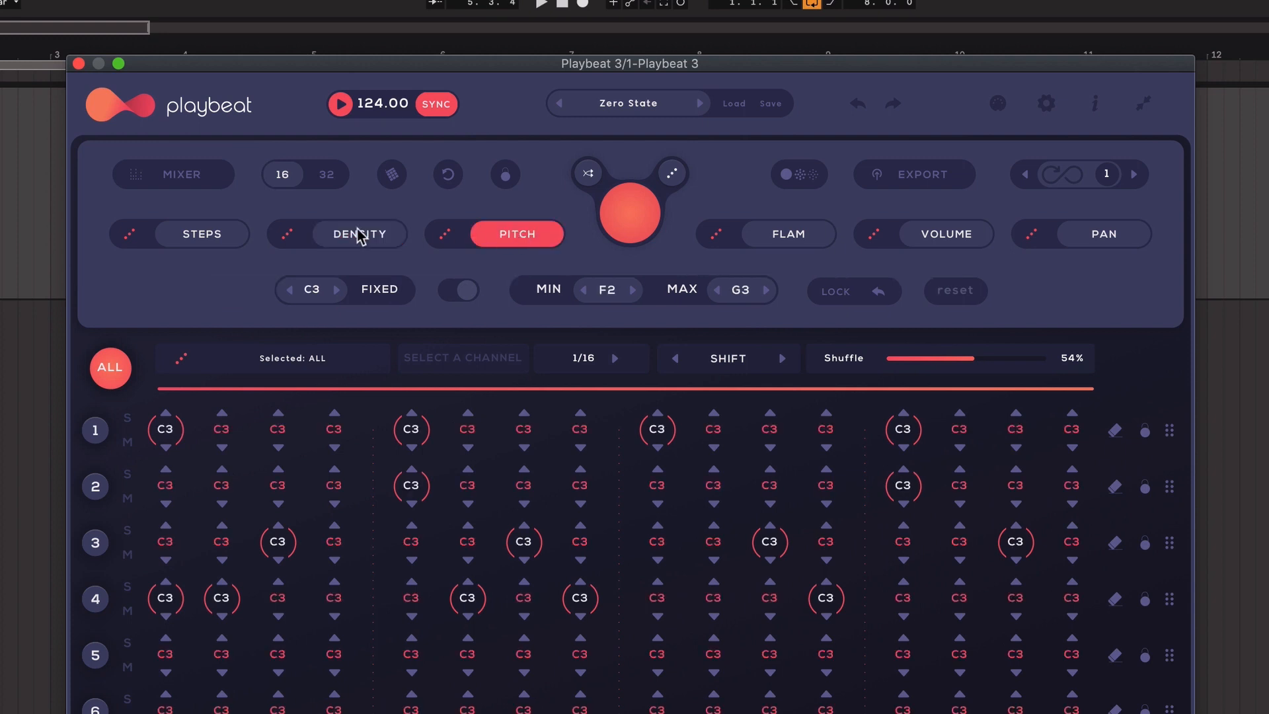
{"action": "left_click", "coordinate": [221, 238]}
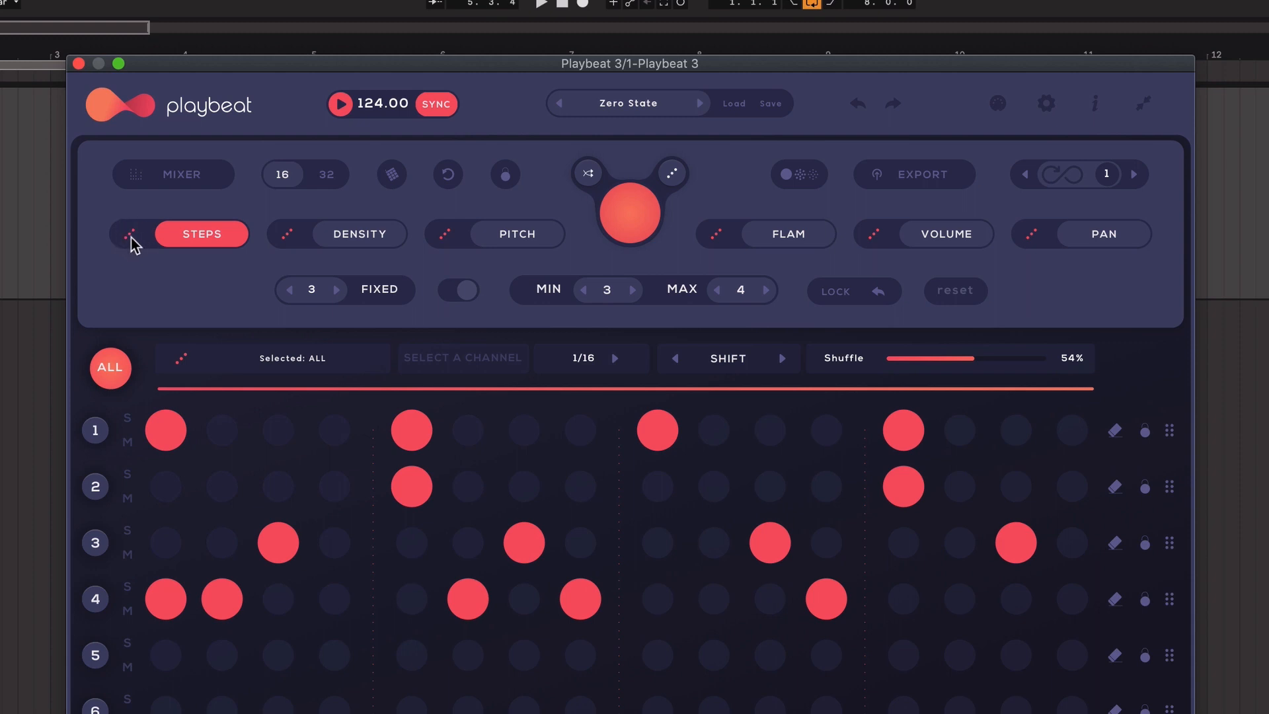
{"action": "left_click", "coordinate": [130, 237]}
{"action": "left_click", "coordinate": [131, 237]}
{"action": "left_click", "coordinate": [130, 237]}
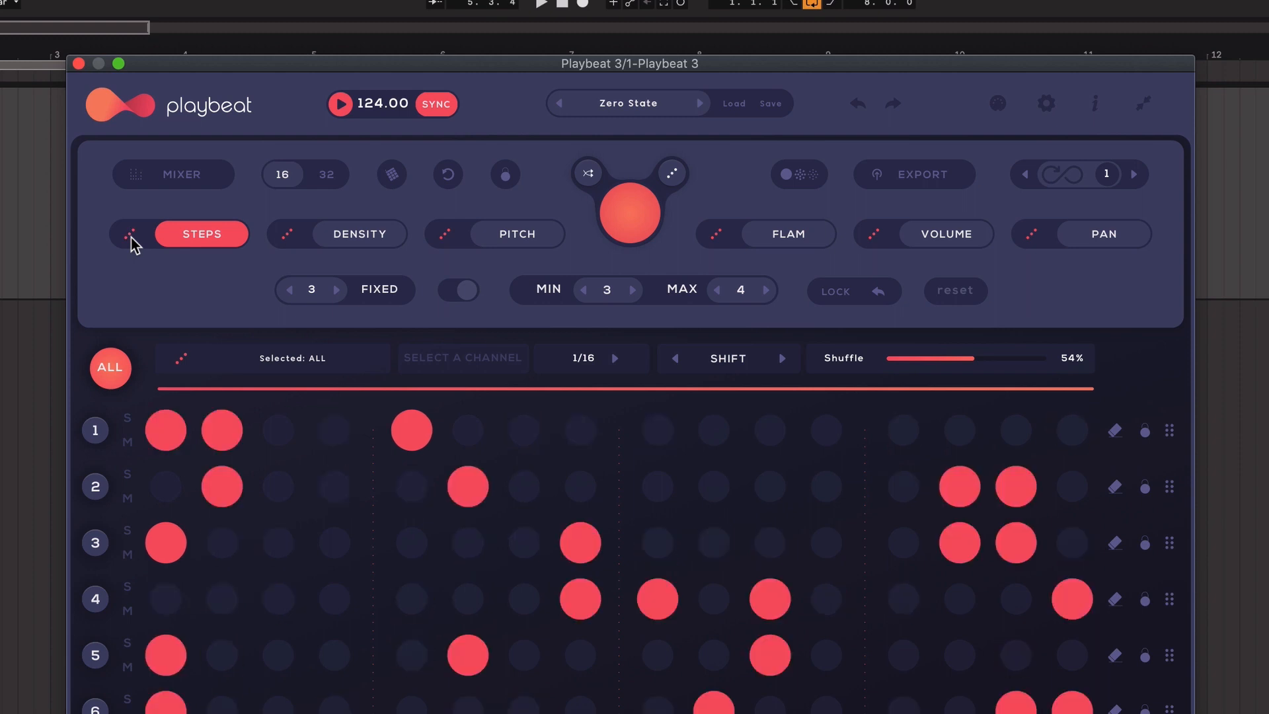
{"action": "left_click", "coordinate": [130, 236]}
{"action": "left_click", "coordinate": [131, 236]}
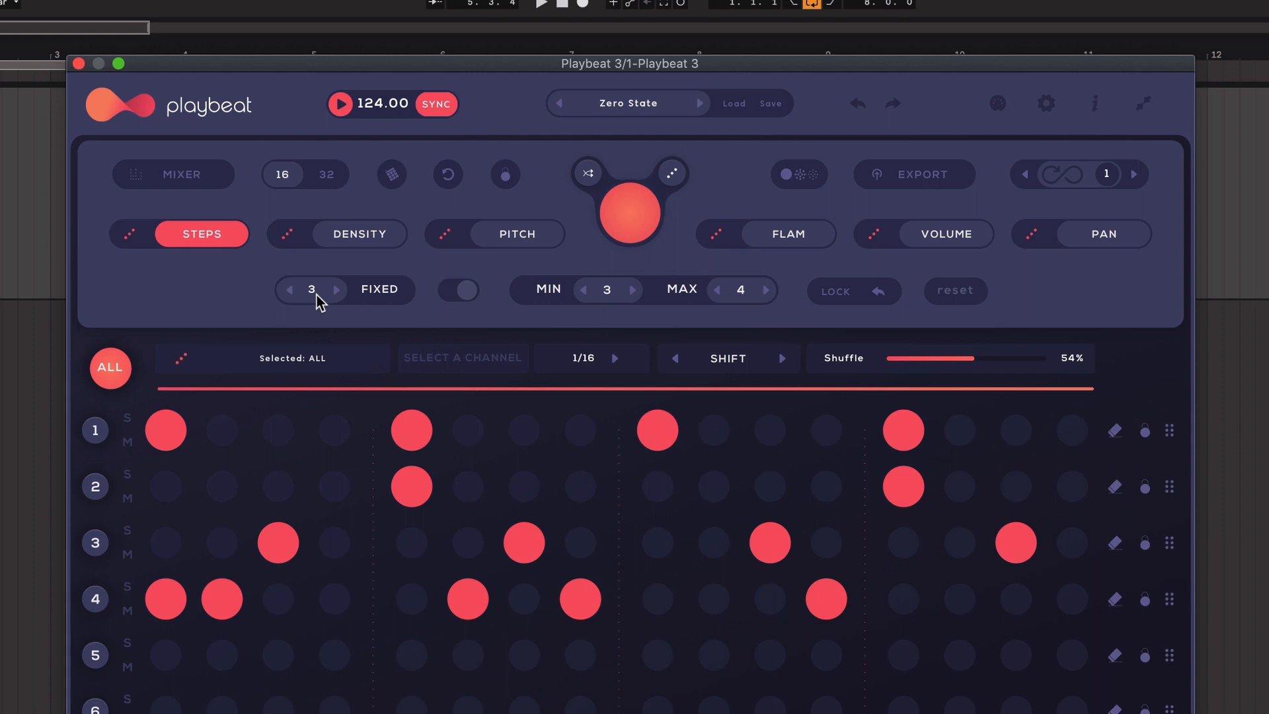
Enable the Fixed step count and randomize the steps with a count of 3, and again with 1
{"action": "left_click", "coordinate": [451, 292]}
{"action": "left_click", "coordinate": [132, 234]}
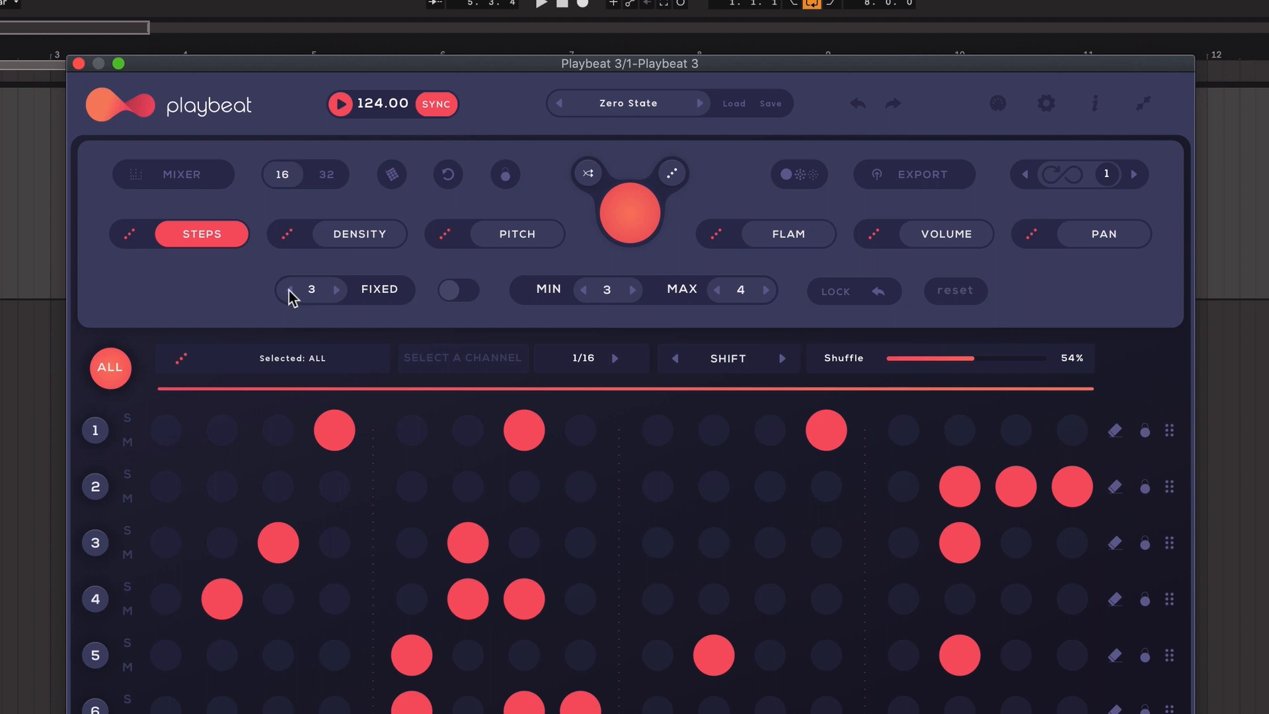
{"action": "left_click", "coordinate": [132, 235]}
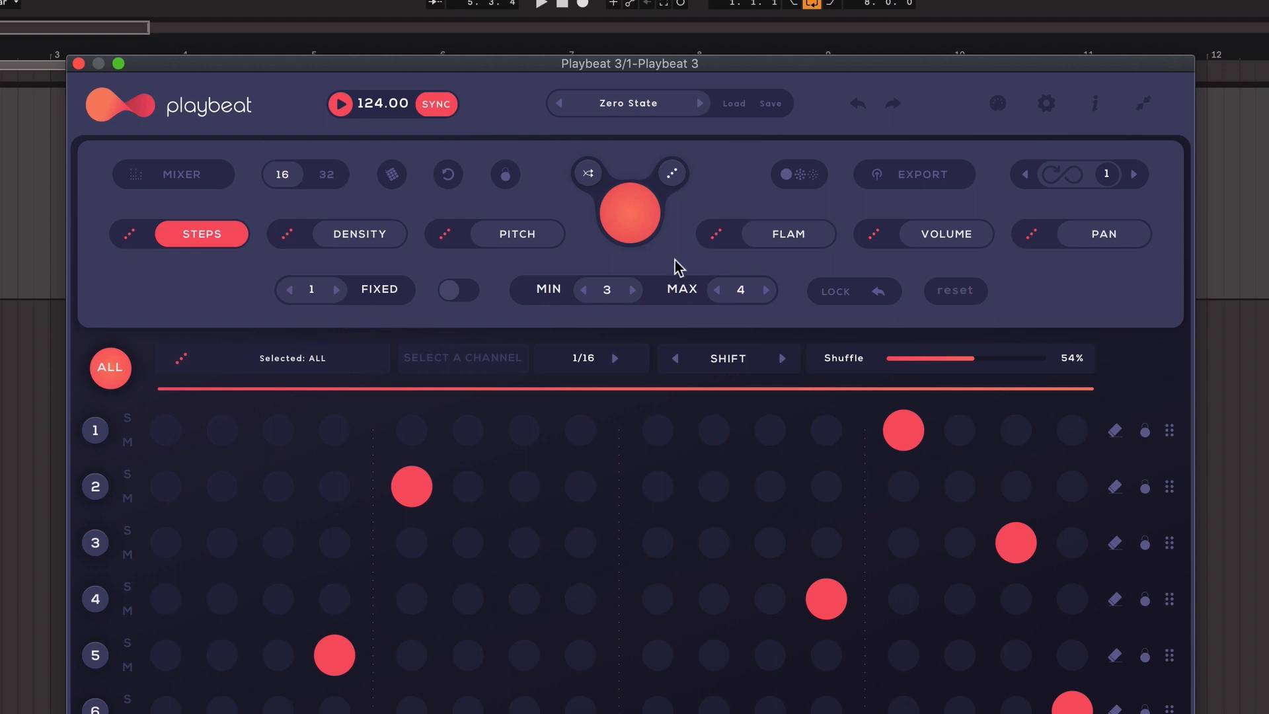
Switch back to the Min/Max range, set the minimum to 2, randomize the steps and play the pattern
{"action": "left_click", "coordinate": [456, 290]}
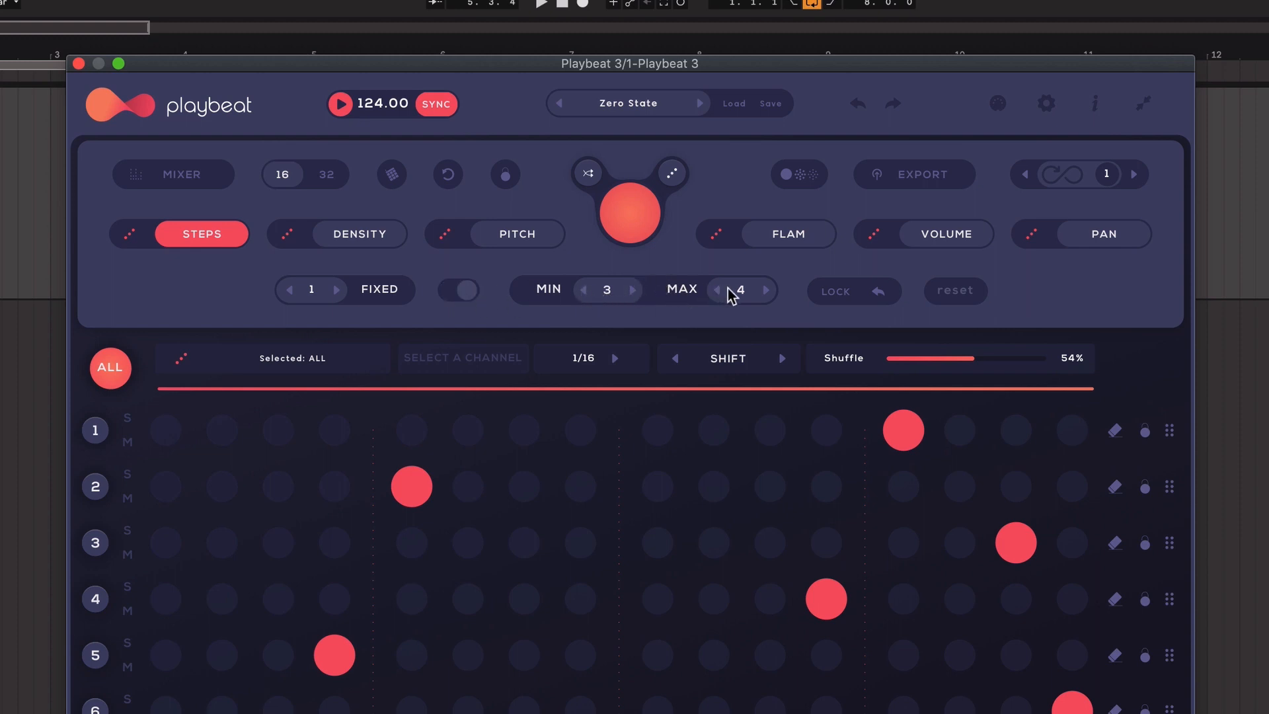
{"action": "left_click", "coordinate": [583, 290]}
{"action": "left_click", "coordinate": [130, 235]}
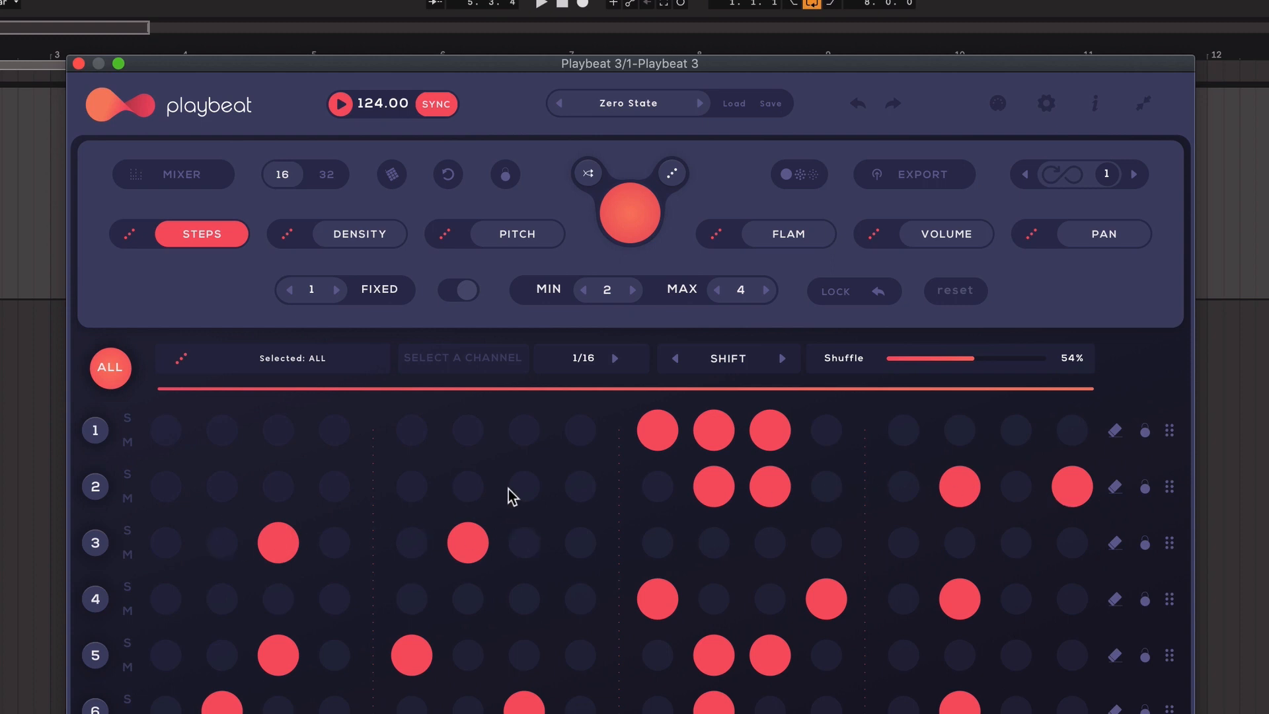
{"action": "key", "text": "space"}
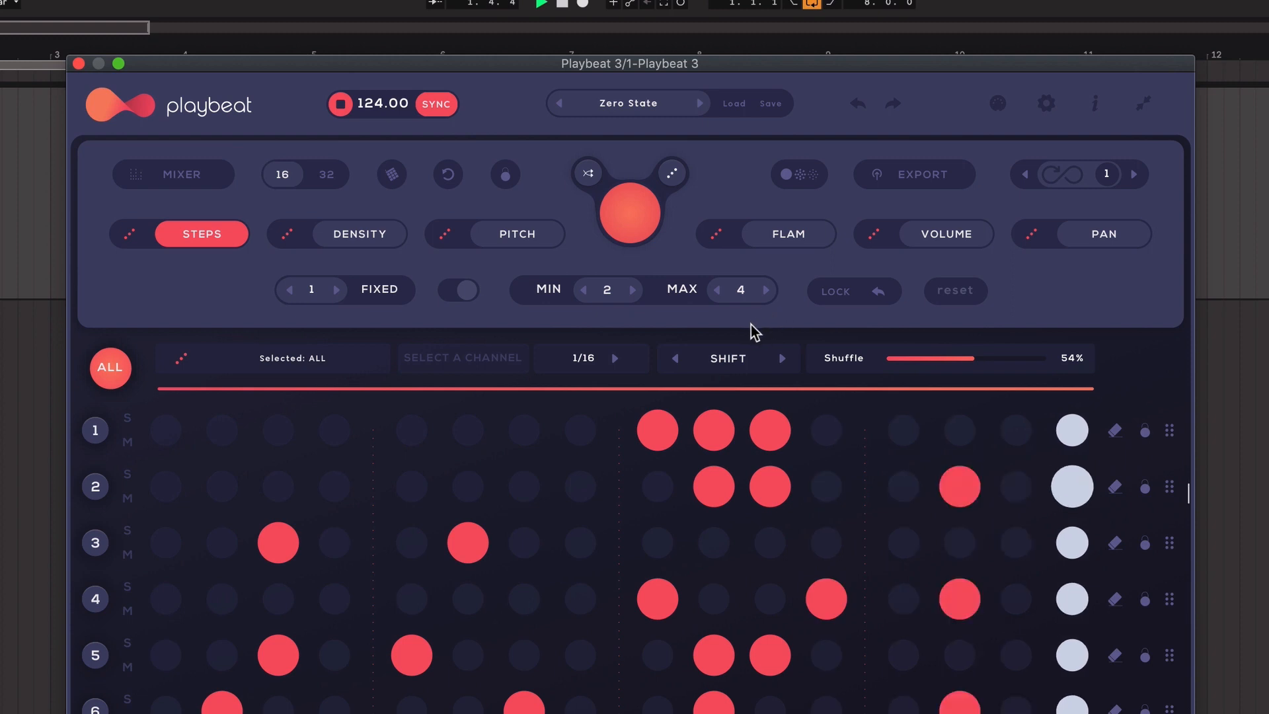
{"action": "key", "text": "space"}
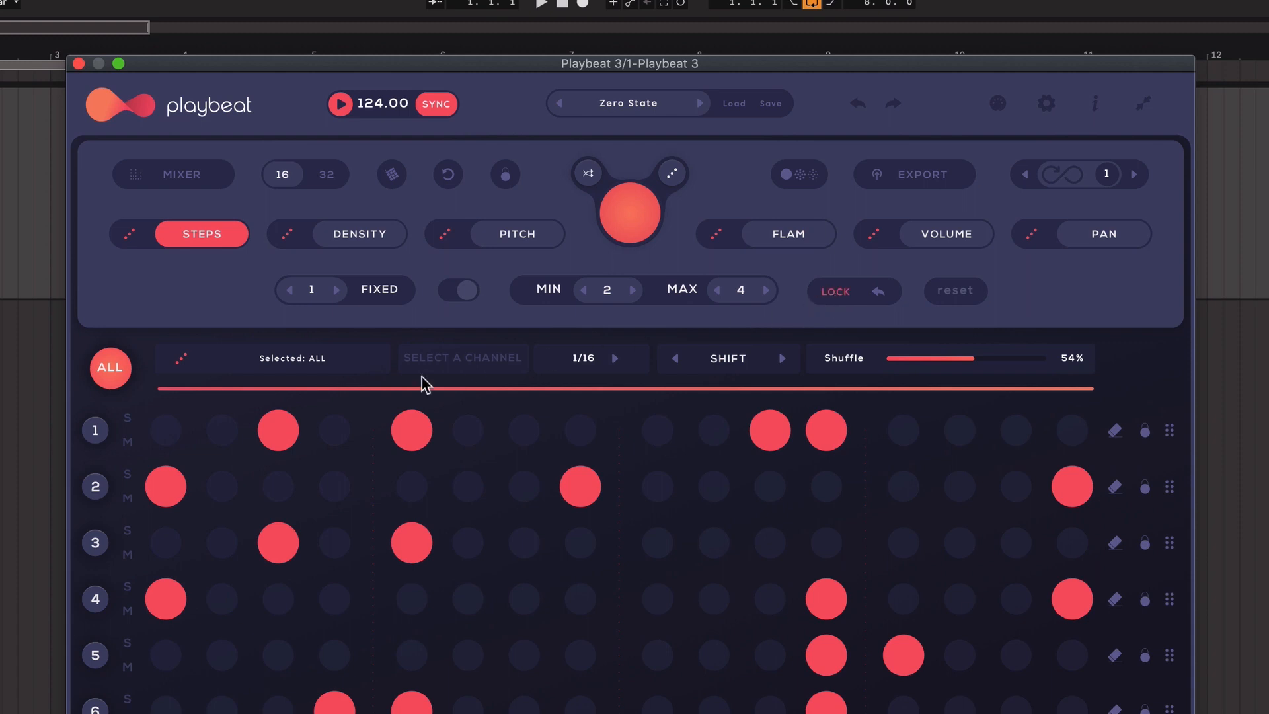
Lock the third and fifth steps of channel 1 and randomize the remaining steps three times
{"action": "left_click", "coordinate": [279, 439]}
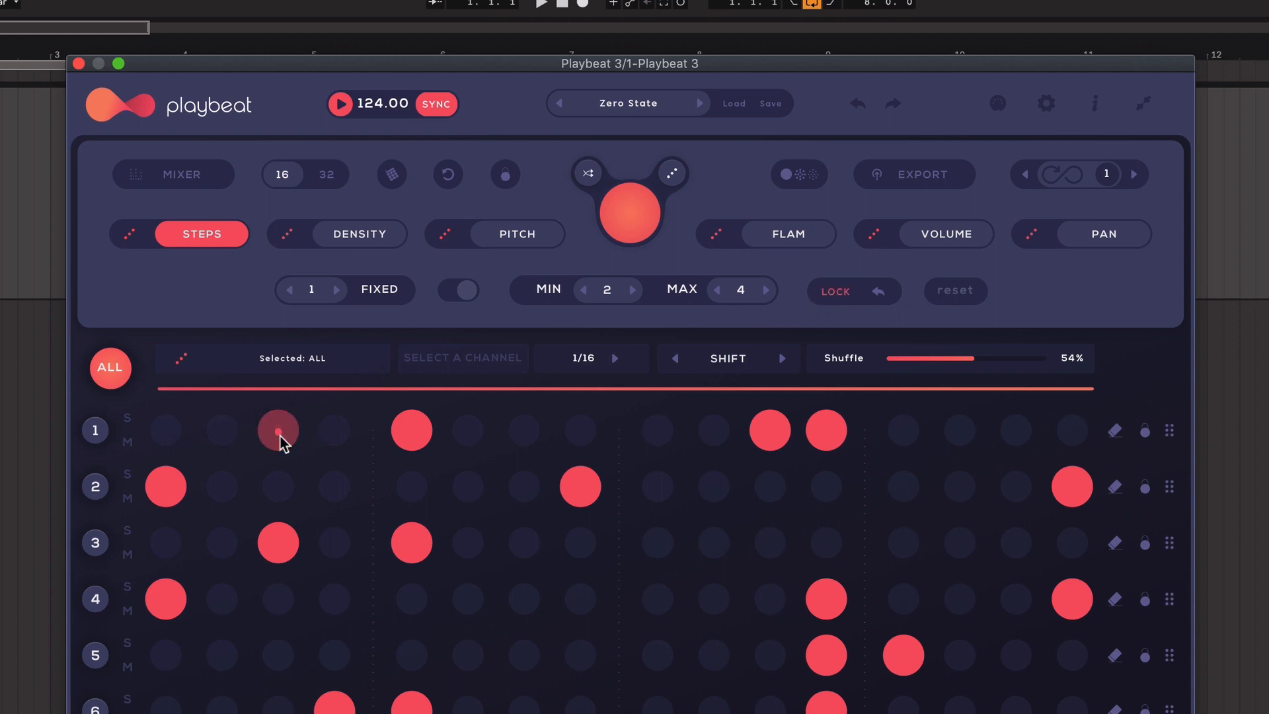
{"action": "left_click", "coordinate": [412, 436]}
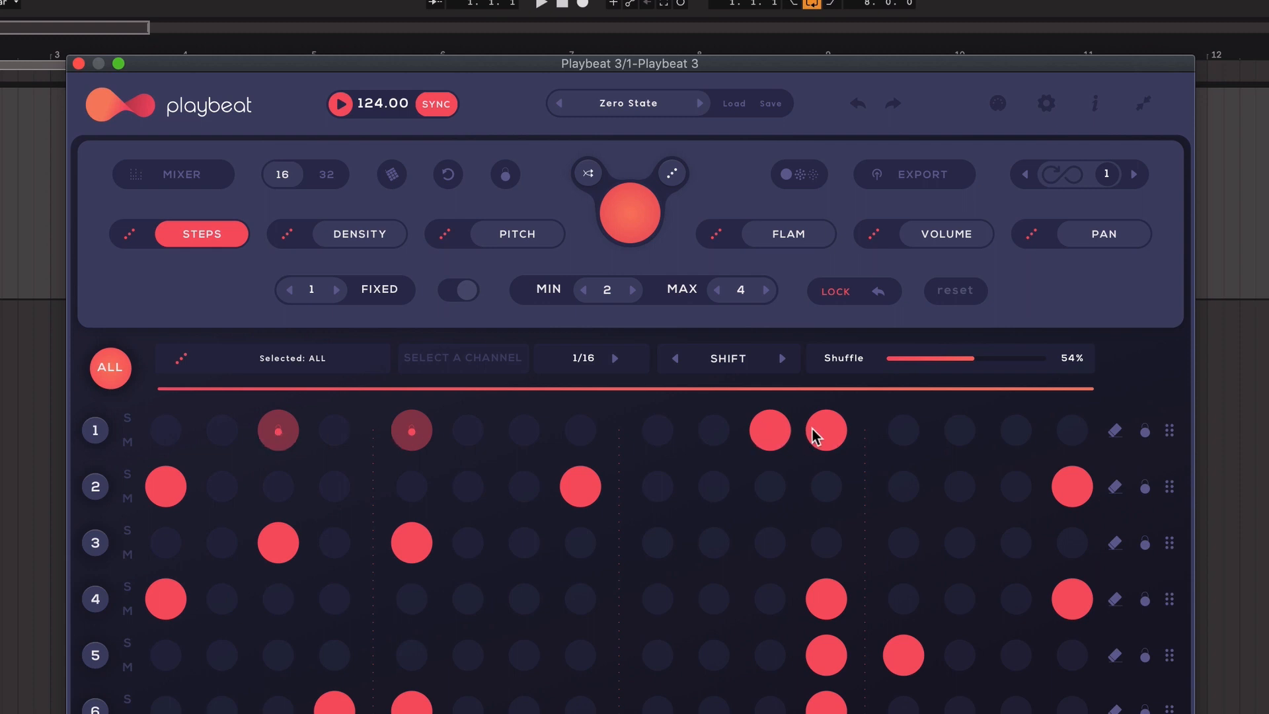
{"action": "left_click", "coordinate": [130, 234]}
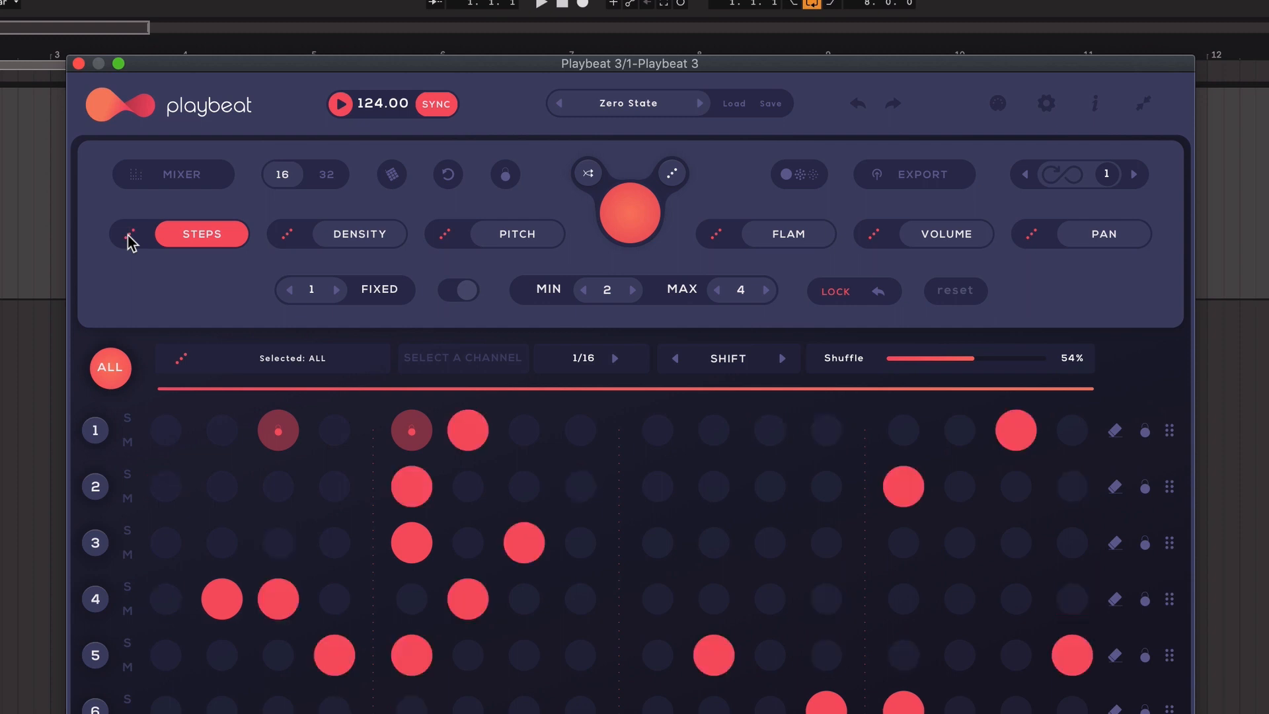
{"action": "left_click", "coordinate": [130, 234]}
{"action": "left_click", "coordinate": [130, 235]}
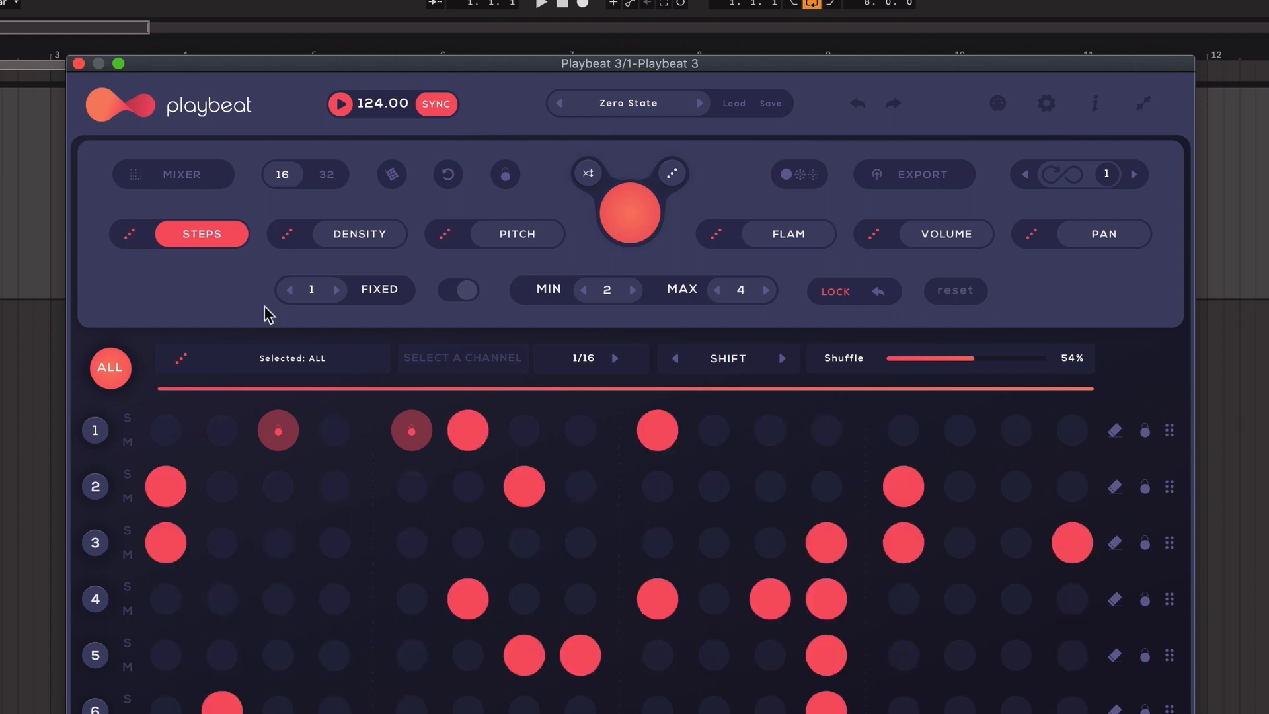
Unlock channel 1's fifth step, clear the remaining step lock and reset the Steps settings
{"action": "left_click", "coordinate": [410, 434]}
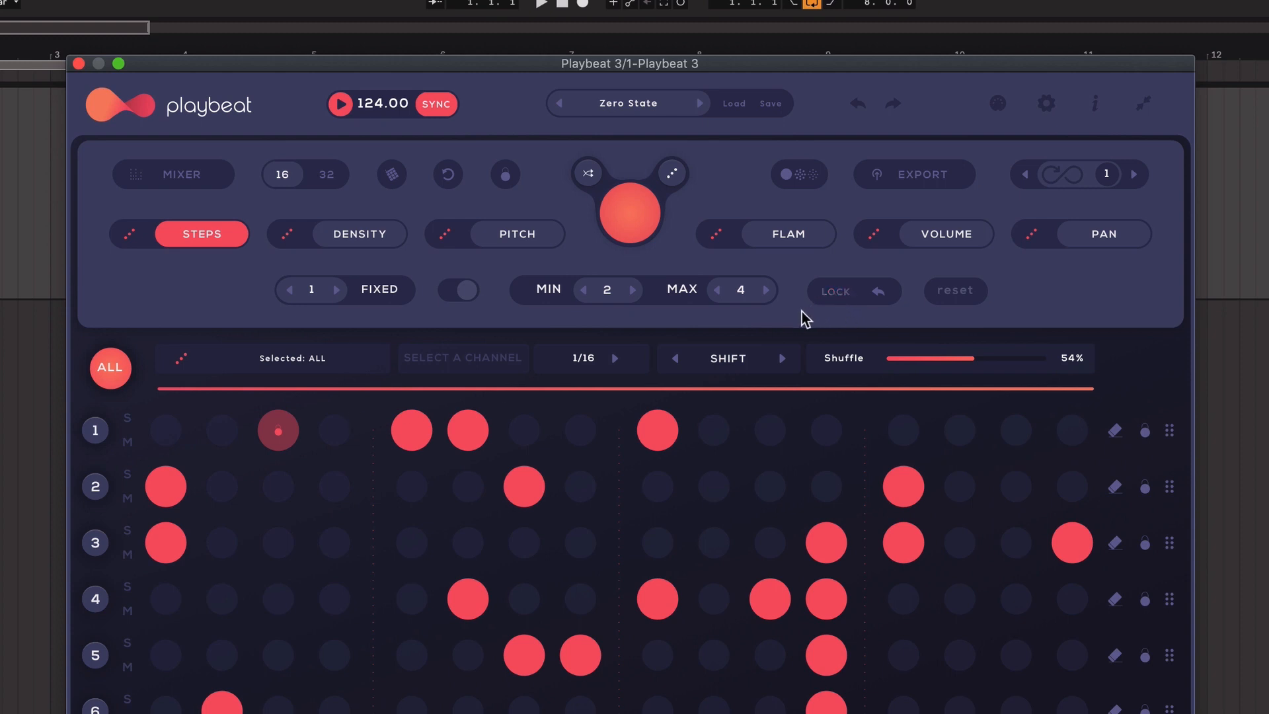
{"action": "left_click", "coordinate": [879, 292]}
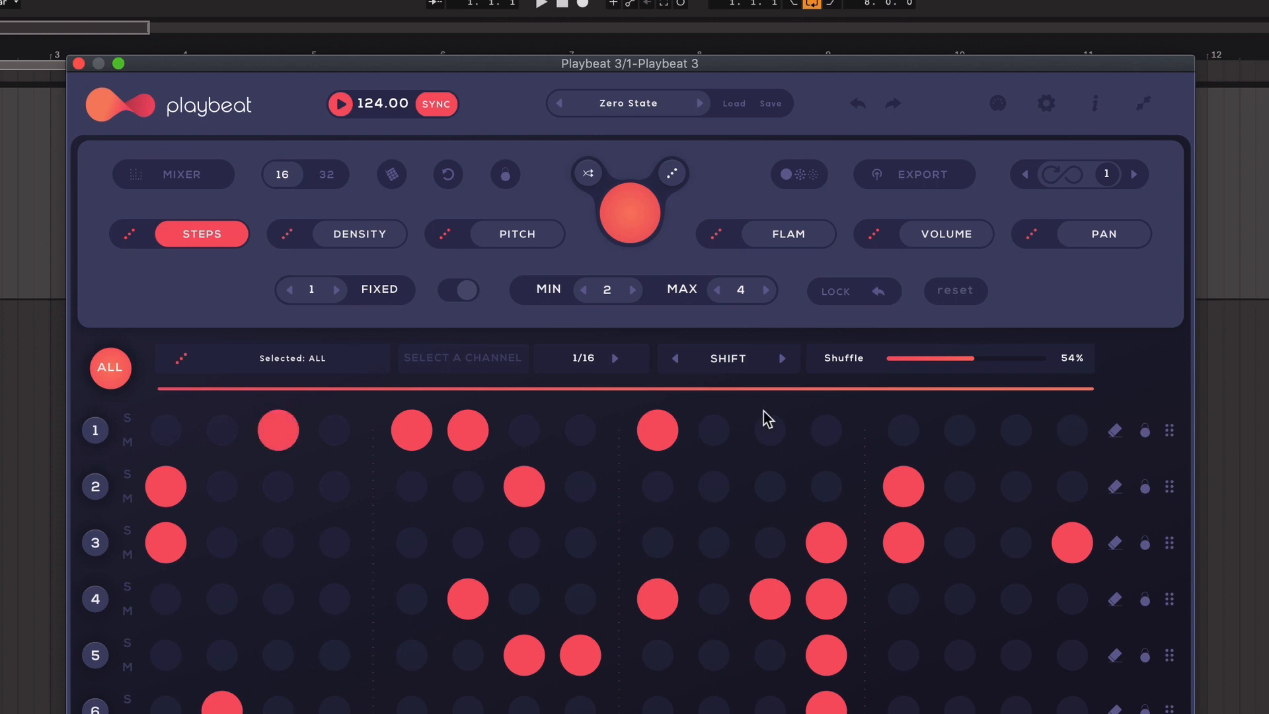
{"action": "left_click", "coordinate": [950, 295]}
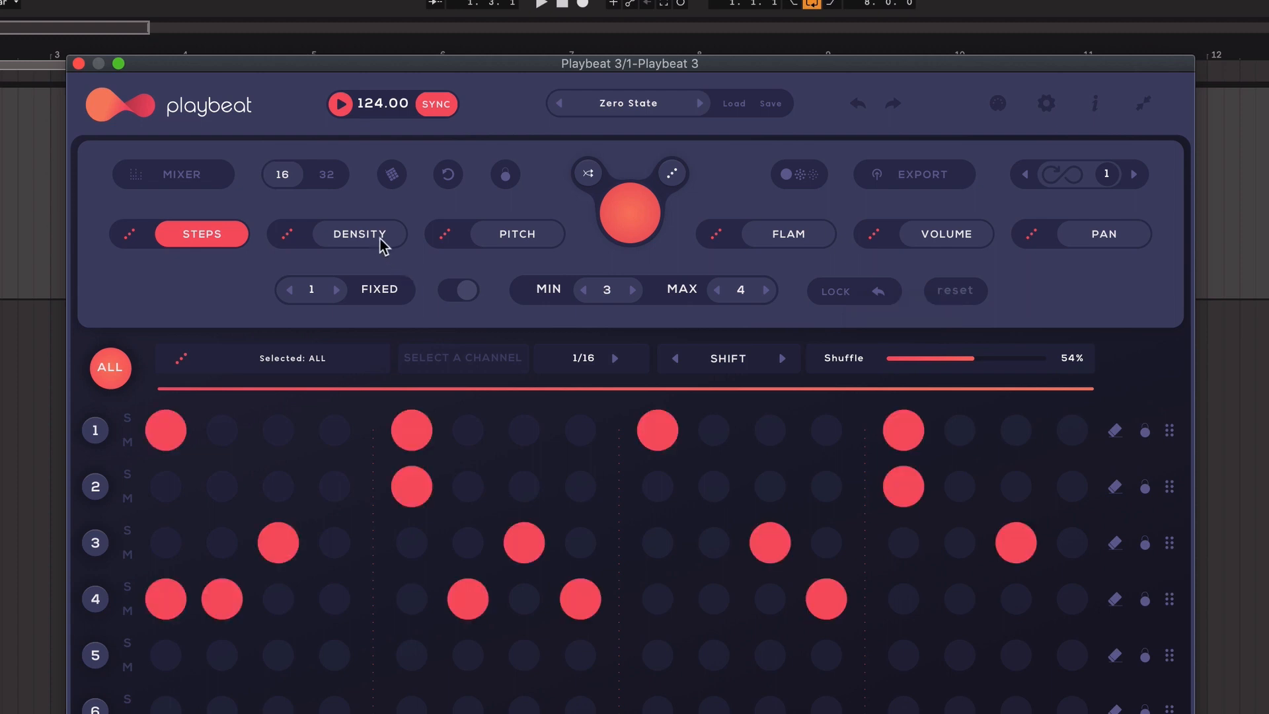
Show the Density values and set the density of channel 1's first step to 8
{"action": "left_click", "coordinate": [375, 236]}
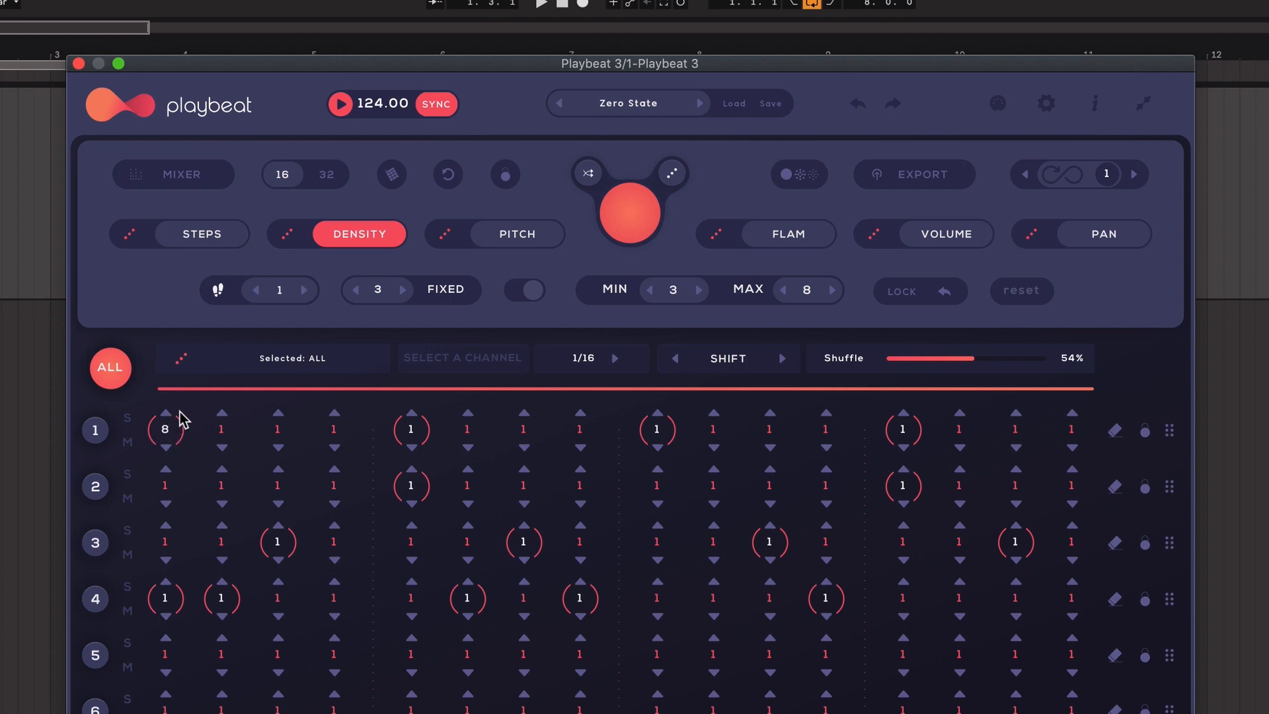
Play the pattern while lowering the density of channel 1's first step to 1, and stop playback
{"action": "key", "text": "space"}
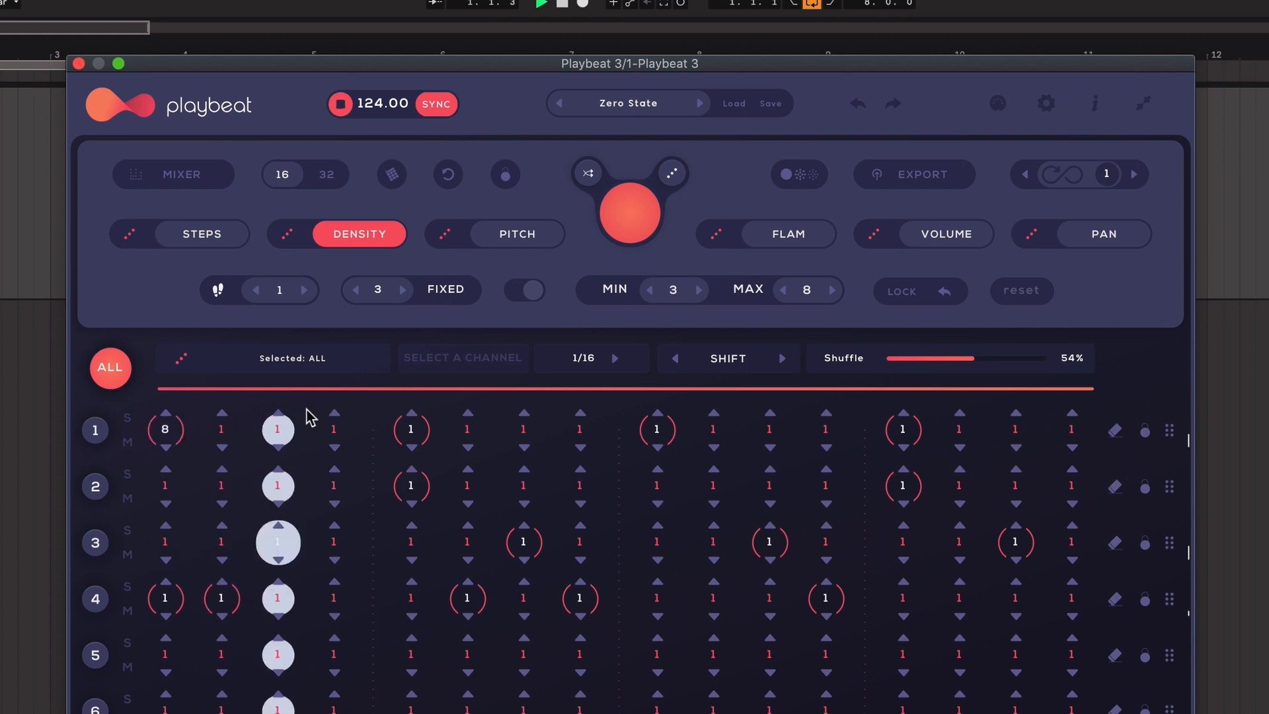
{"action": "left_click", "coordinate": [165, 448]}
{"action": "left_click", "coordinate": [166, 447]}
{"action": "left_click", "coordinate": [165, 447]}
{"action": "left_click", "coordinate": [166, 448]}
{"action": "left_click", "coordinate": [165, 447]}
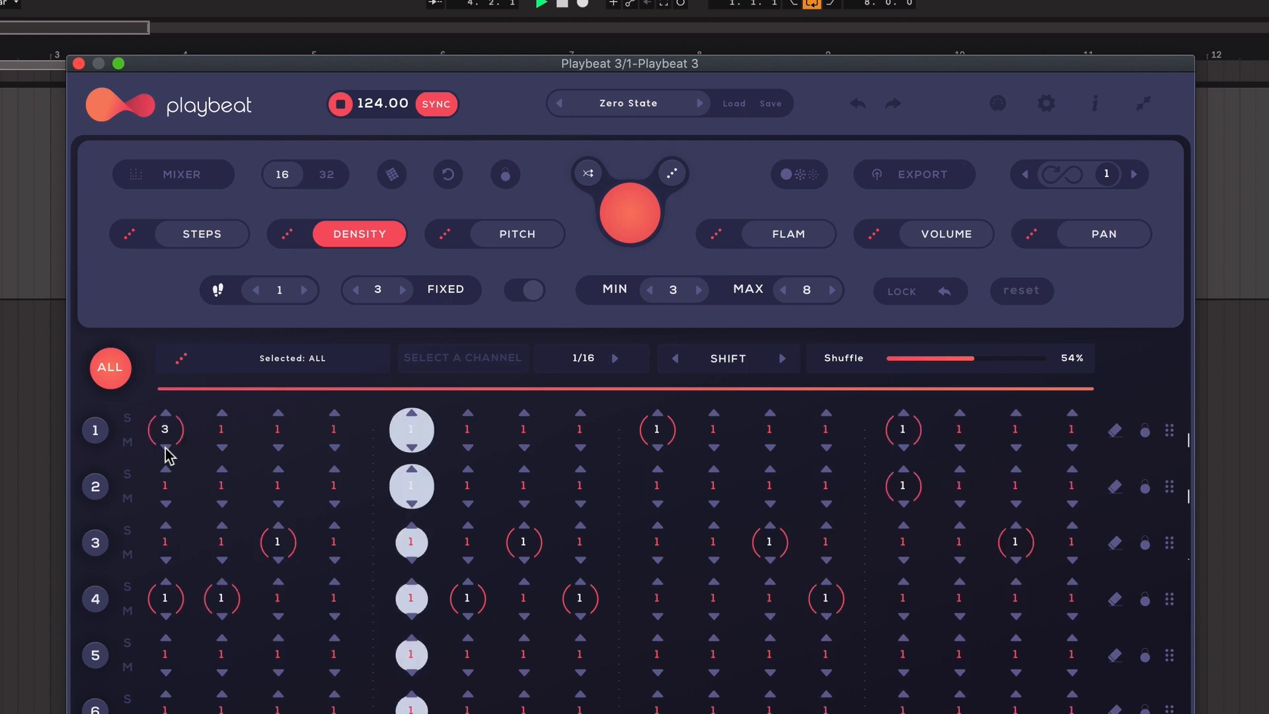
{"action": "left_click", "coordinate": [165, 447]}
{"action": "left_click", "coordinate": [165, 447]}
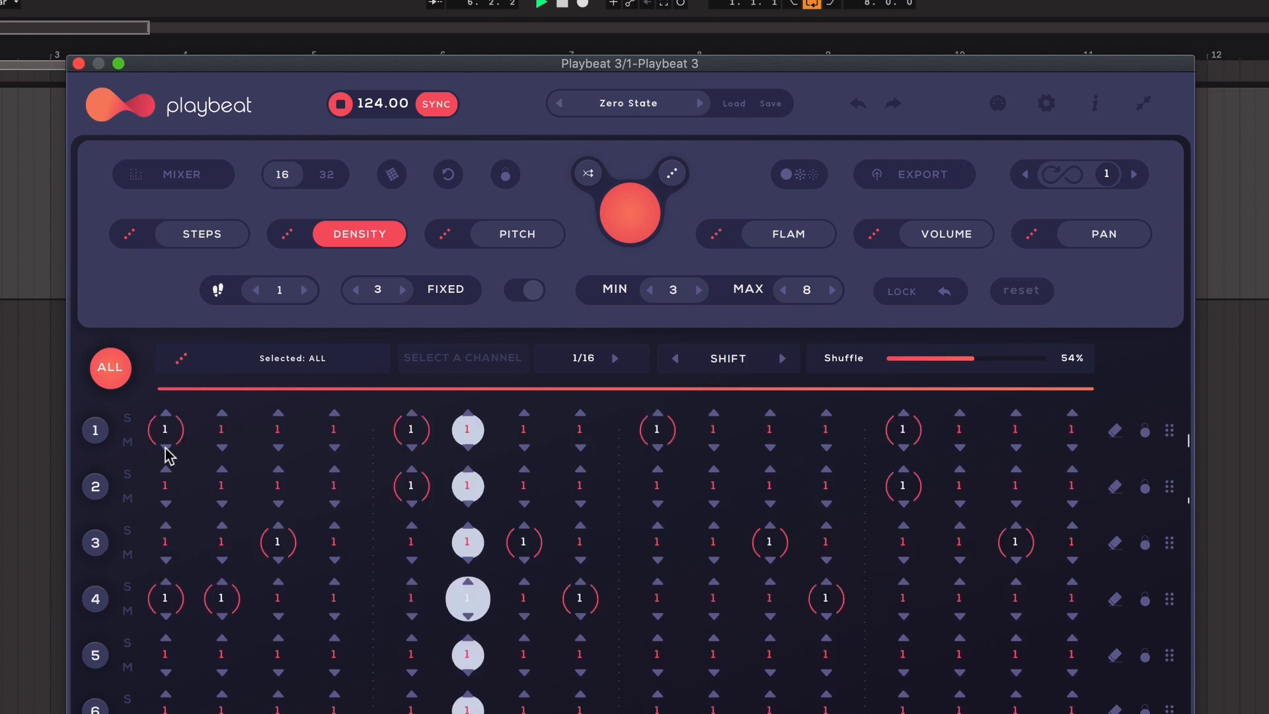
{"action": "key", "text": "space"}
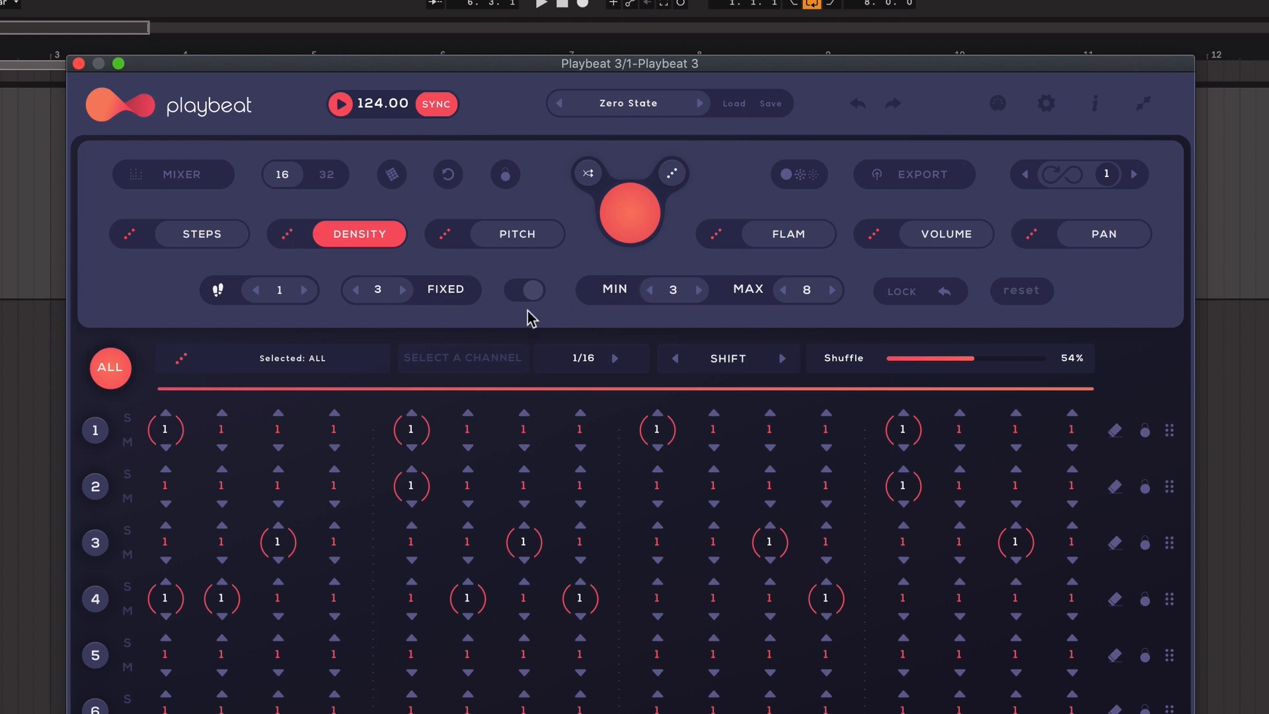
During playback, randomize the densities with the step amount at 1, 2 and 3 in turn
{"action": "left_click", "coordinate": [288, 235]}
{"action": "key", "text": "space"}
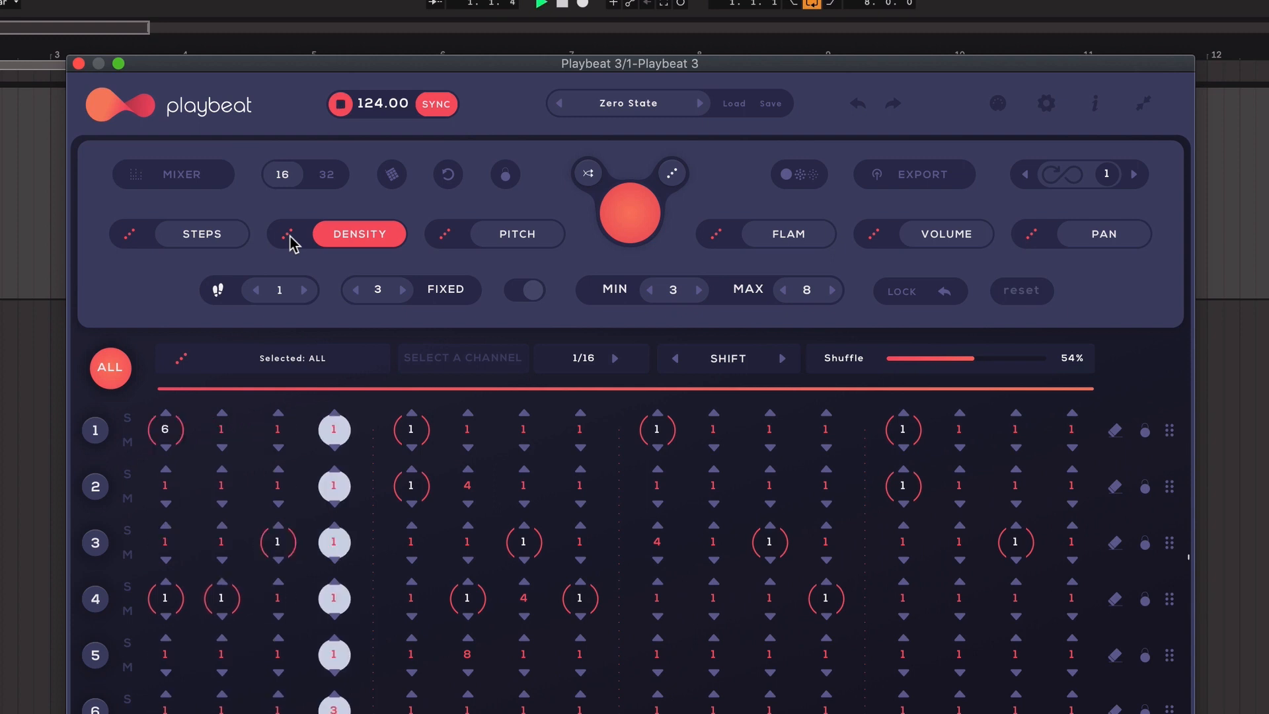
{"action": "left_click", "coordinate": [304, 290]}
{"action": "left_click", "coordinate": [288, 236]}
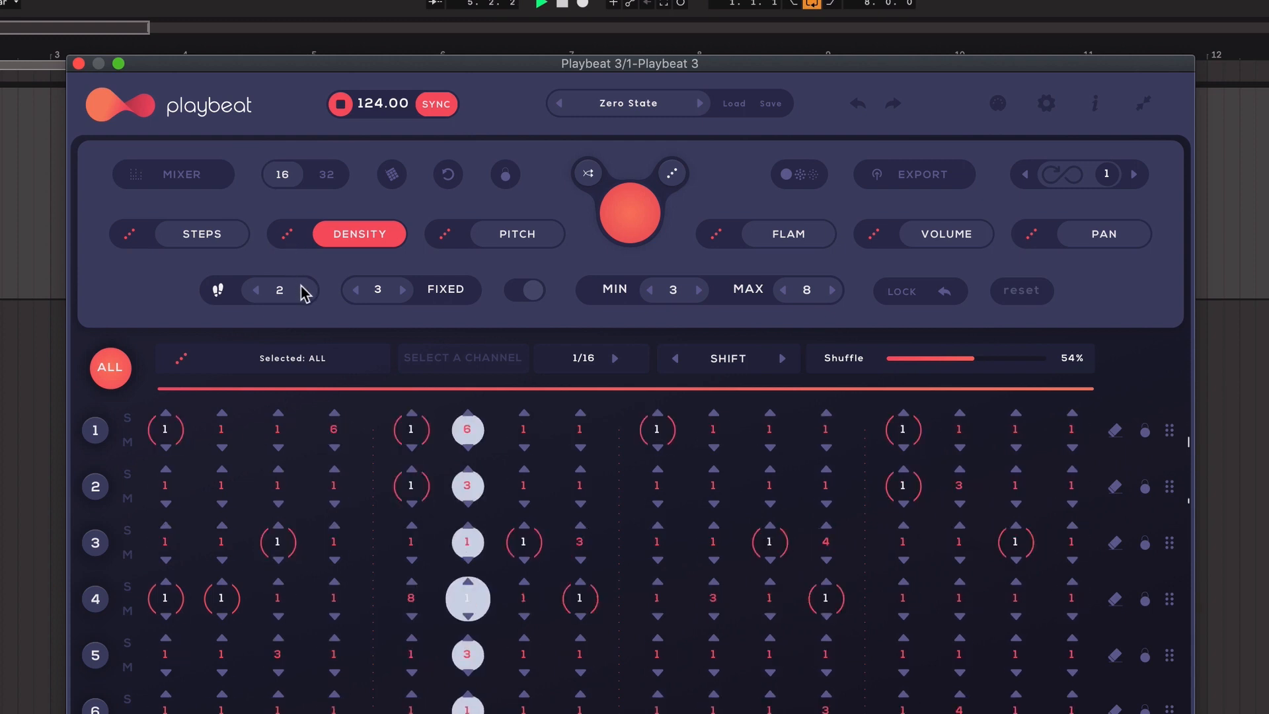
{"action": "left_click", "coordinate": [305, 291]}
{"action": "left_click", "coordinate": [288, 236]}
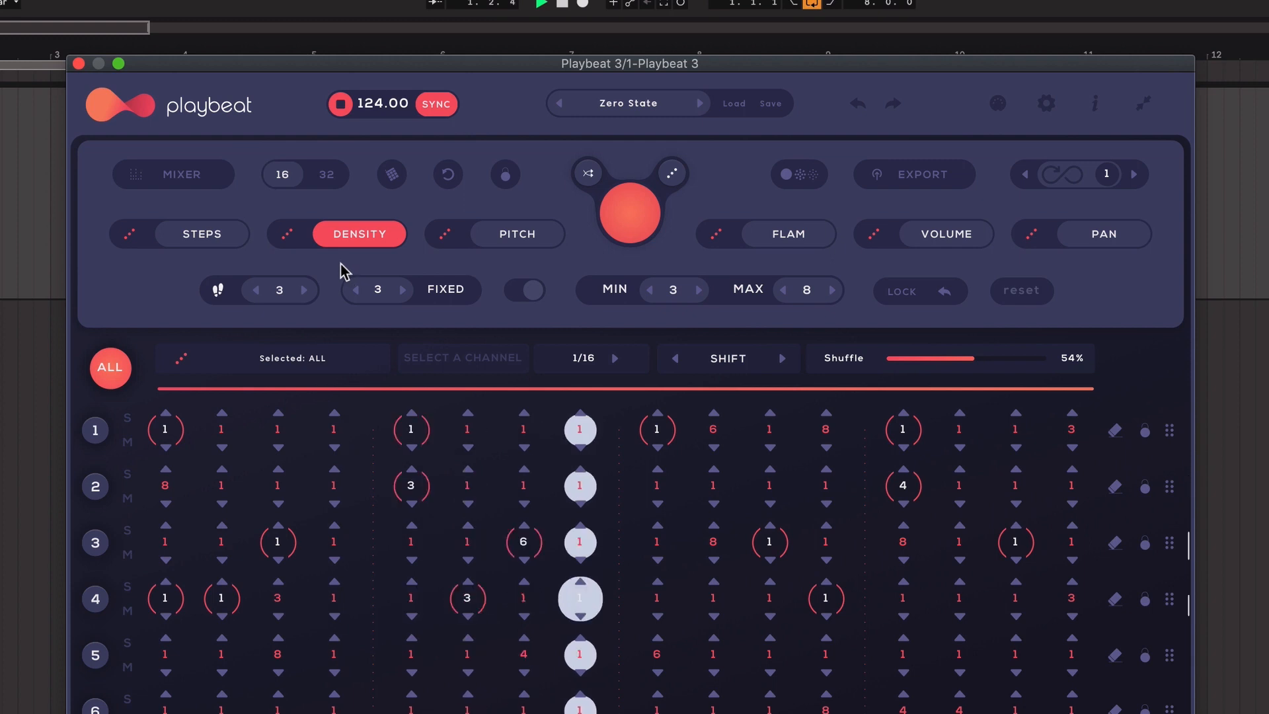
{"action": "key", "text": "space"}
Switch density to the fixed value 3, randomize it and play the pattern
{"action": "left_click", "coordinate": [326, 243]}
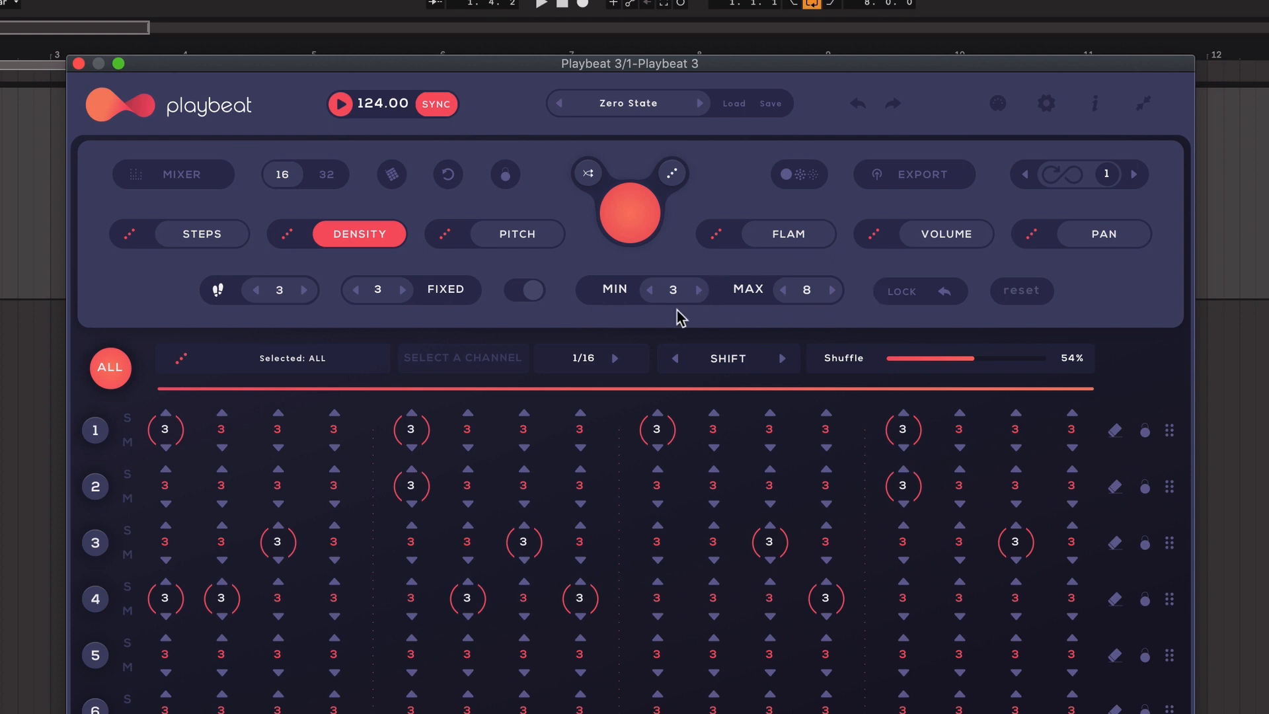
{"action": "left_click", "coordinate": [536, 292]}
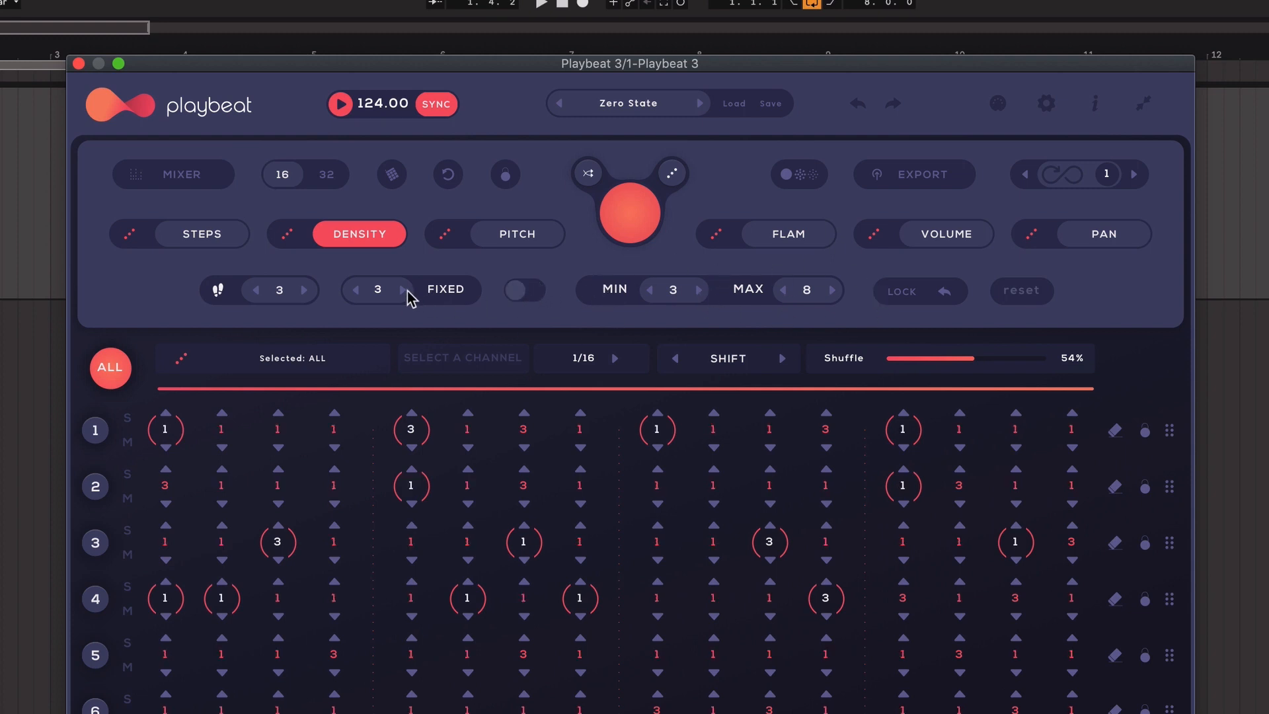
{"action": "left_click", "coordinate": [287, 234]}
{"action": "key", "text": "space"}
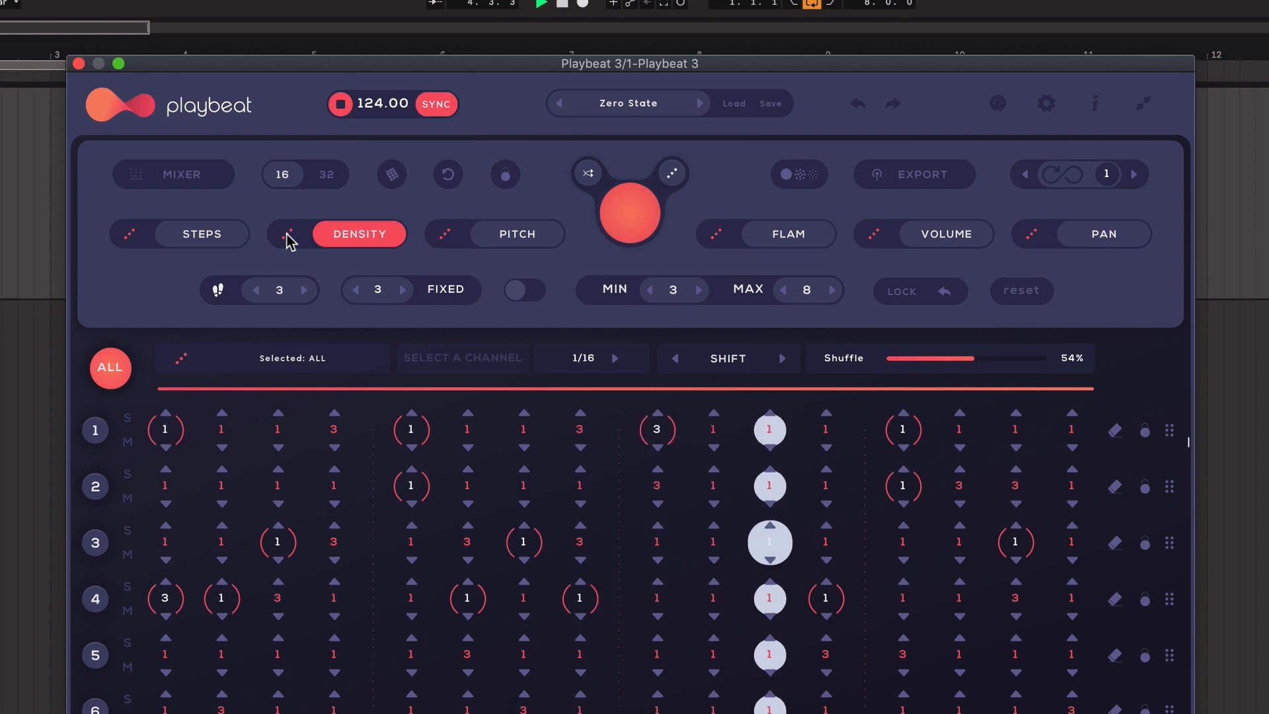
{"action": "key", "text": "space"}
Switch density back to the Min/Max range, set the minimum to 2 and randomize during playback
{"action": "left_click", "coordinate": [525, 289]}
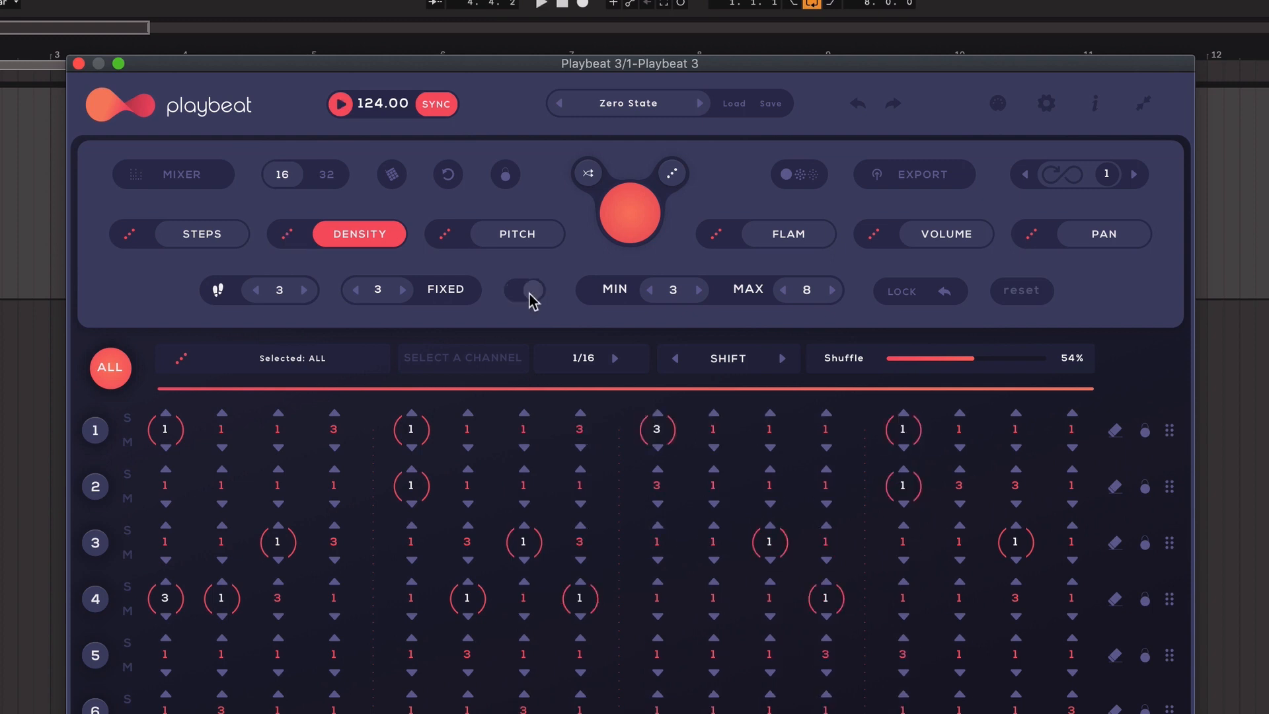
{"action": "left_click", "coordinate": [650, 289]}
{"action": "key", "text": "space"}
{"action": "left_click", "coordinate": [288, 235]}
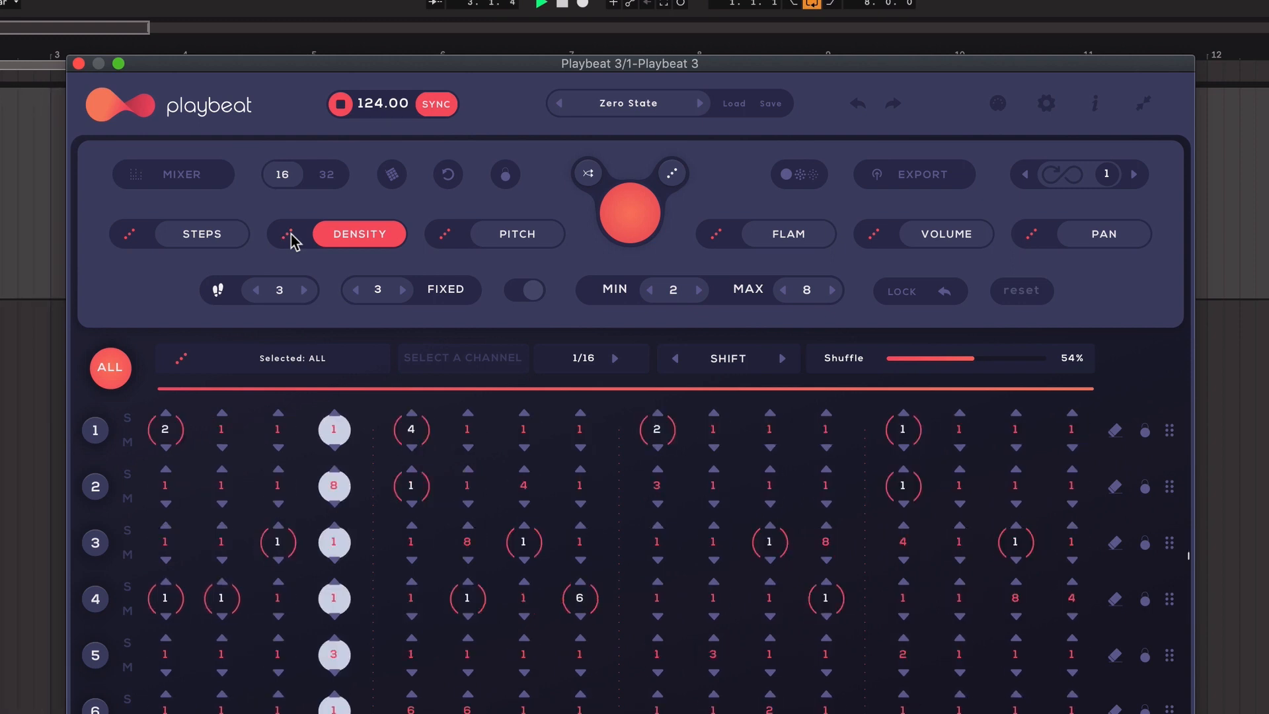
Set the density maximum to 2 and minimum to 1, and randomize with channel 1's ninth step locked
{"action": "left_click", "coordinate": [784, 290]}
{"action": "left_click", "coordinate": [784, 290]}
{"action": "left_click", "coordinate": [784, 290]}
{"action": "left_click", "coordinate": [784, 290]}
{"action": "left_click", "coordinate": [784, 290]}
{"action": "left_click", "coordinate": [784, 290]}
{"action": "left_click", "coordinate": [650, 290]}
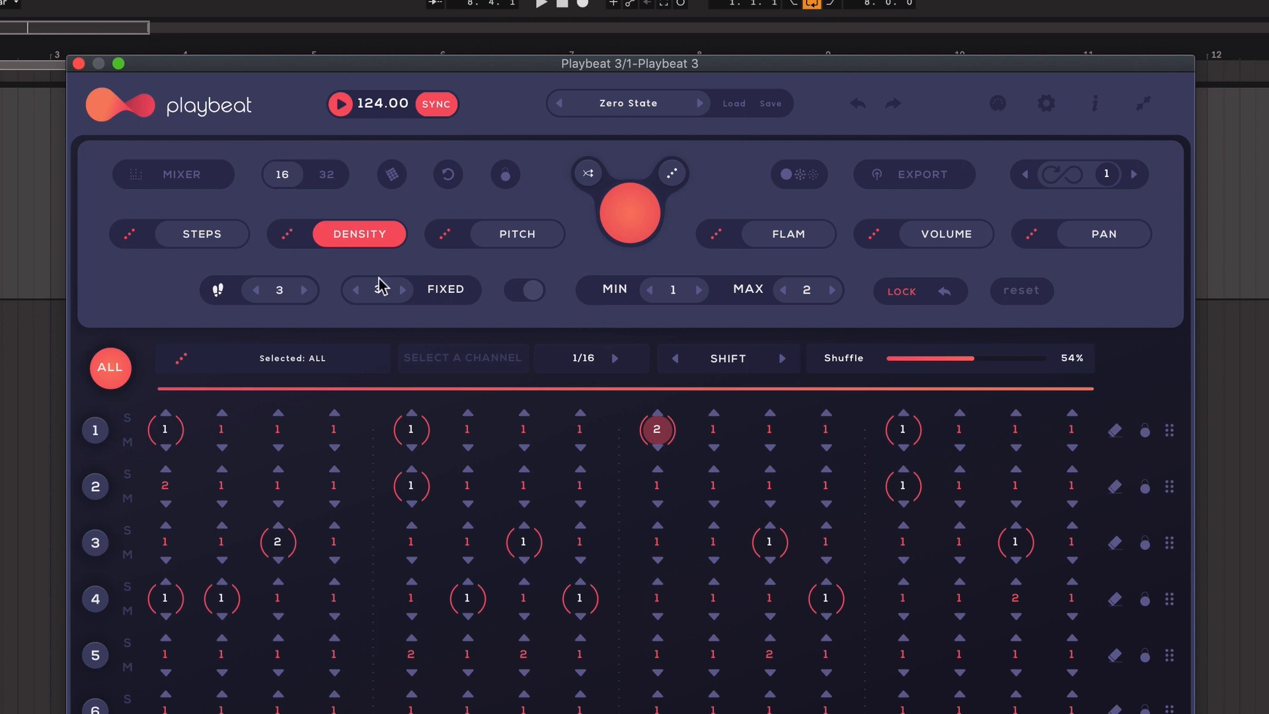
{"action": "left_click", "coordinate": [288, 237]}
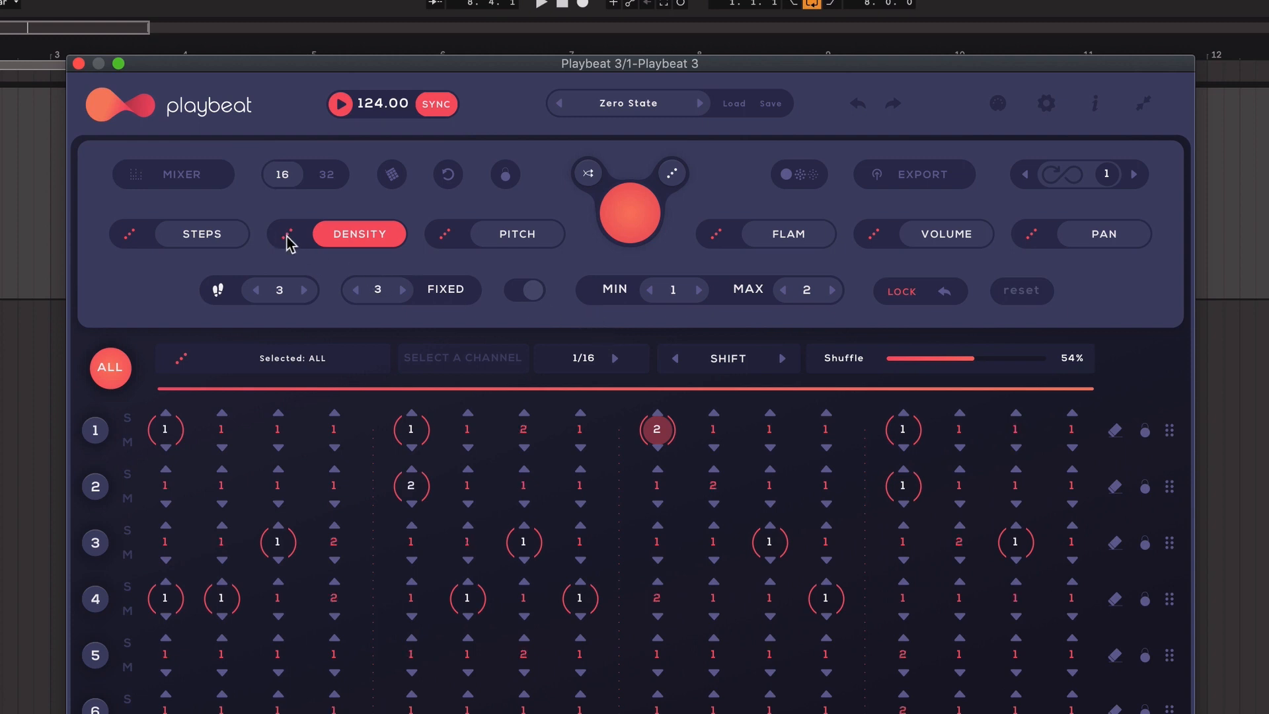
Clear the density lock and reset the density values on all channels
{"action": "left_click", "coordinate": [949, 297]}
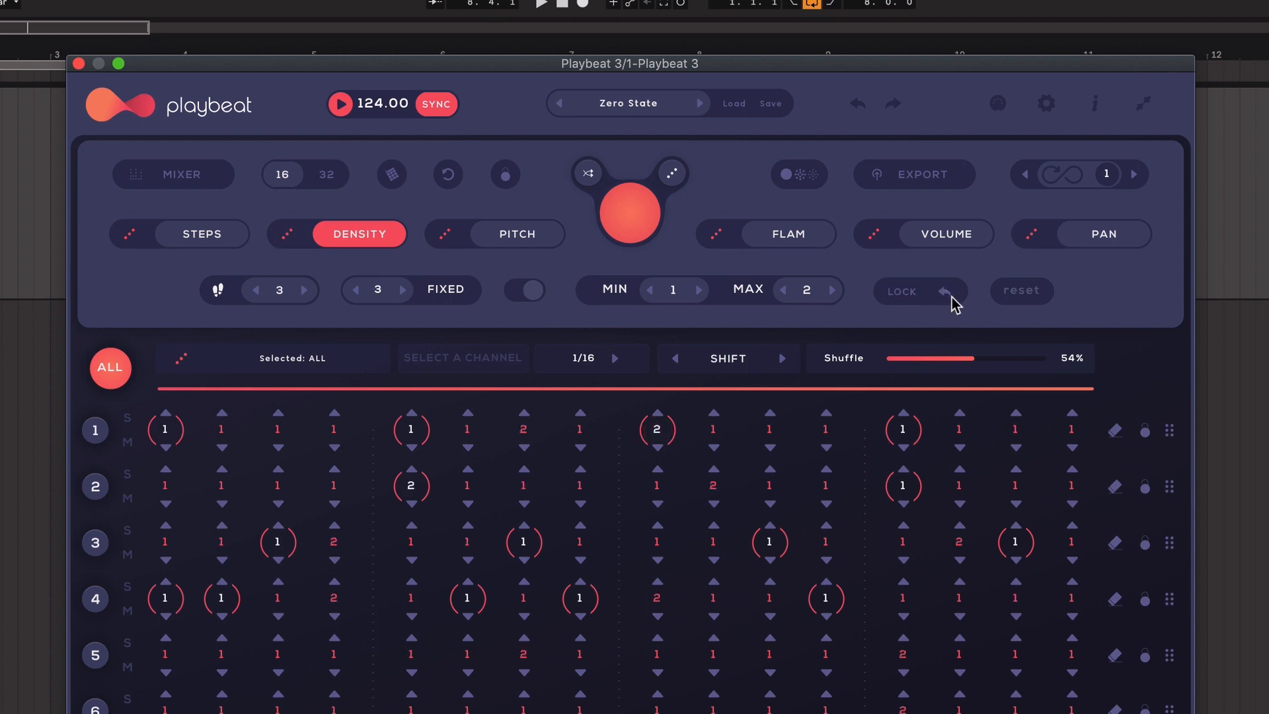
{"action": "left_click", "coordinate": [1030, 298]}
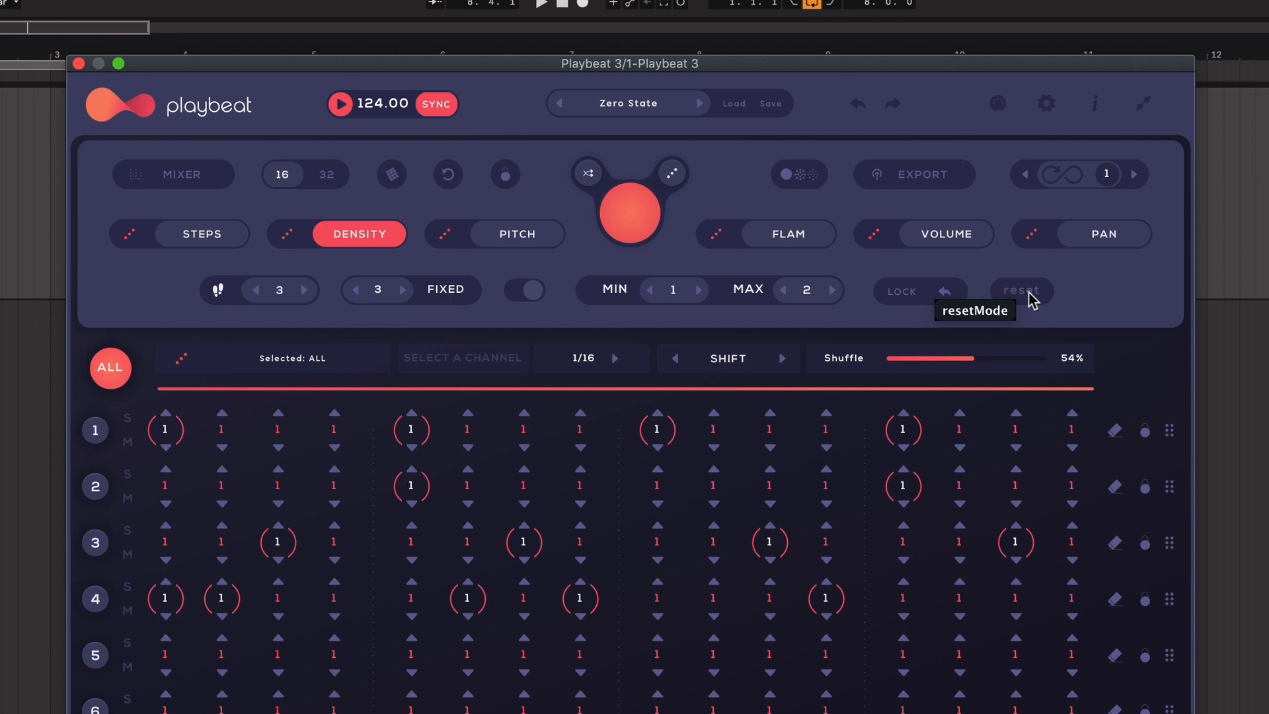
Show the Pitch values, randomize only channel 4's pitches twice during playback, and reset them
{"action": "left_click", "coordinate": [537, 239]}
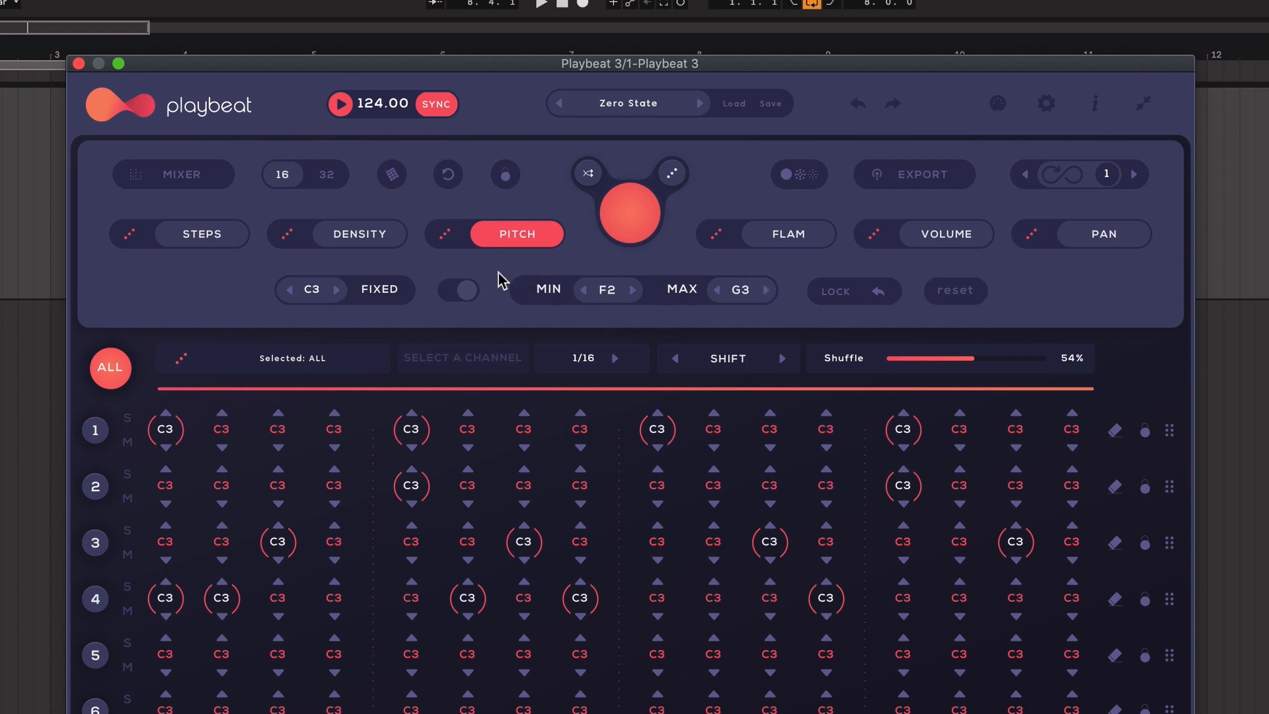
{"action": "left_click", "coordinate": [97, 599]}
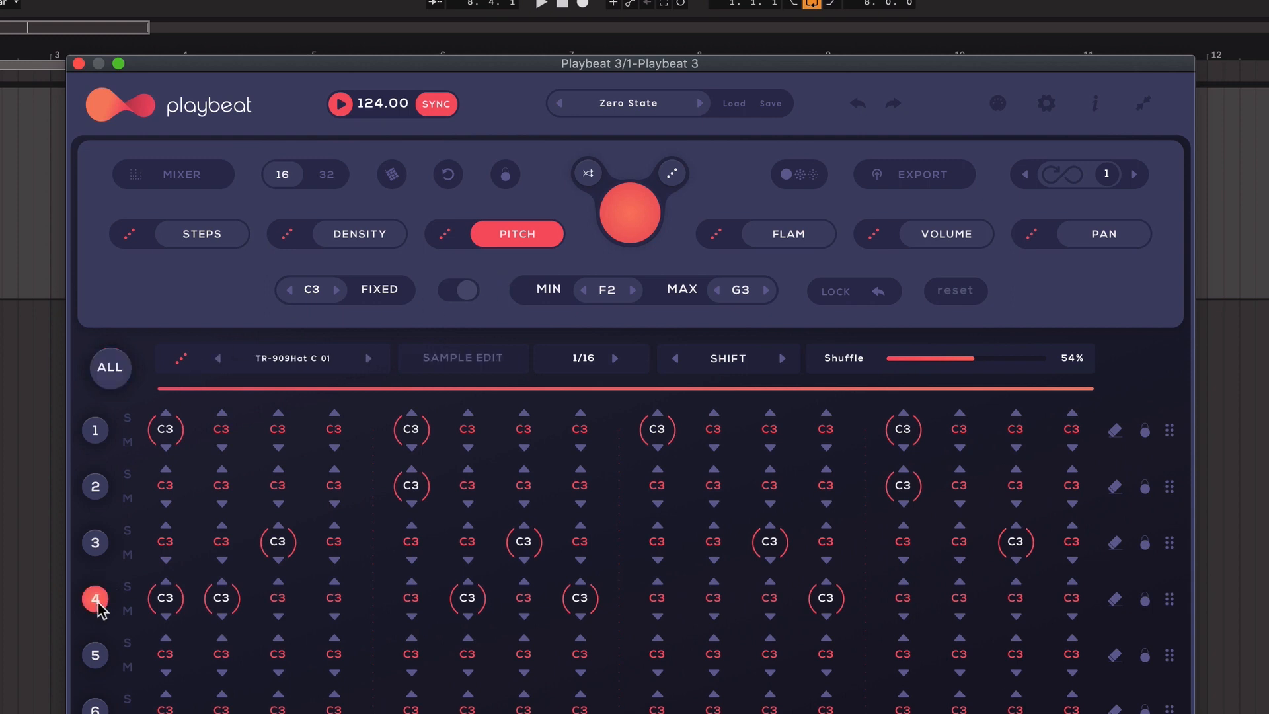
{"action": "left_click", "coordinate": [447, 244]}
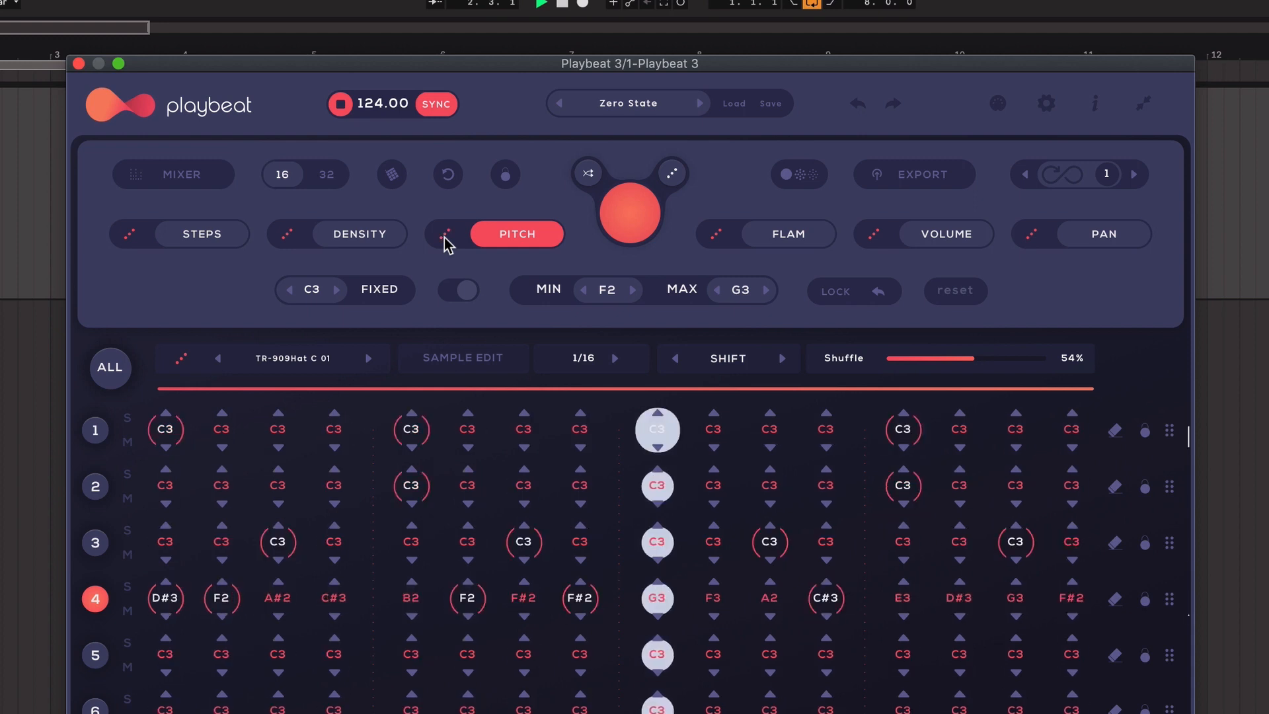
{"action": "left_click", "coordinate": [447, 244]}
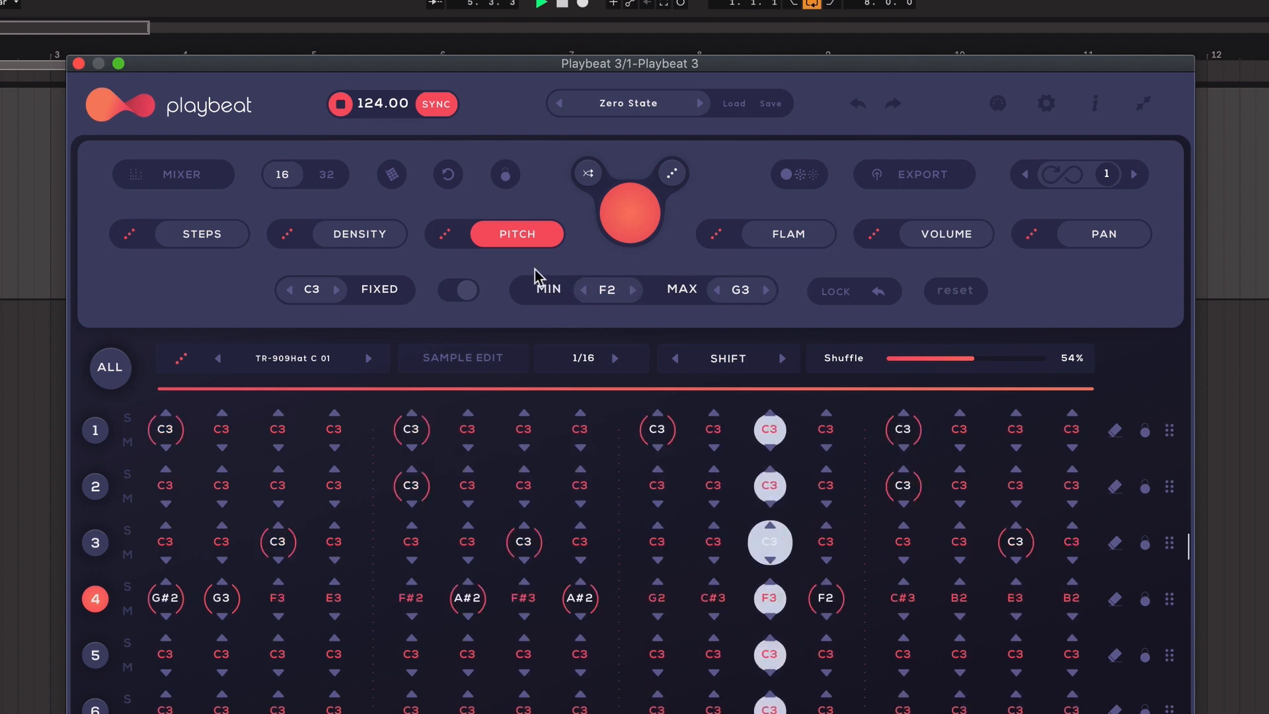
{"action": "key", "text": "space"}
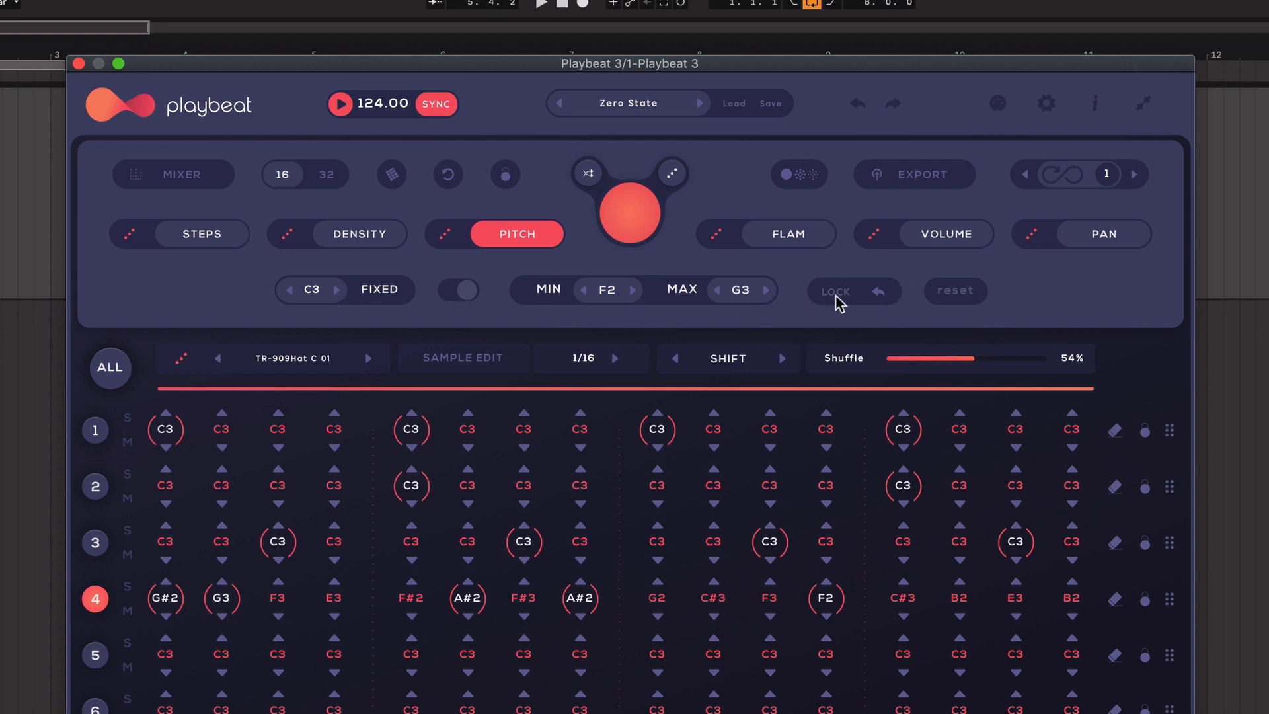
{"action": "left_click", "coordinate": [970, 301]}
Show the Flam values, set the step amount to 4 and randomize all channels' flams during playback
{"action": "left_click", "coordinate": [796, 235]}
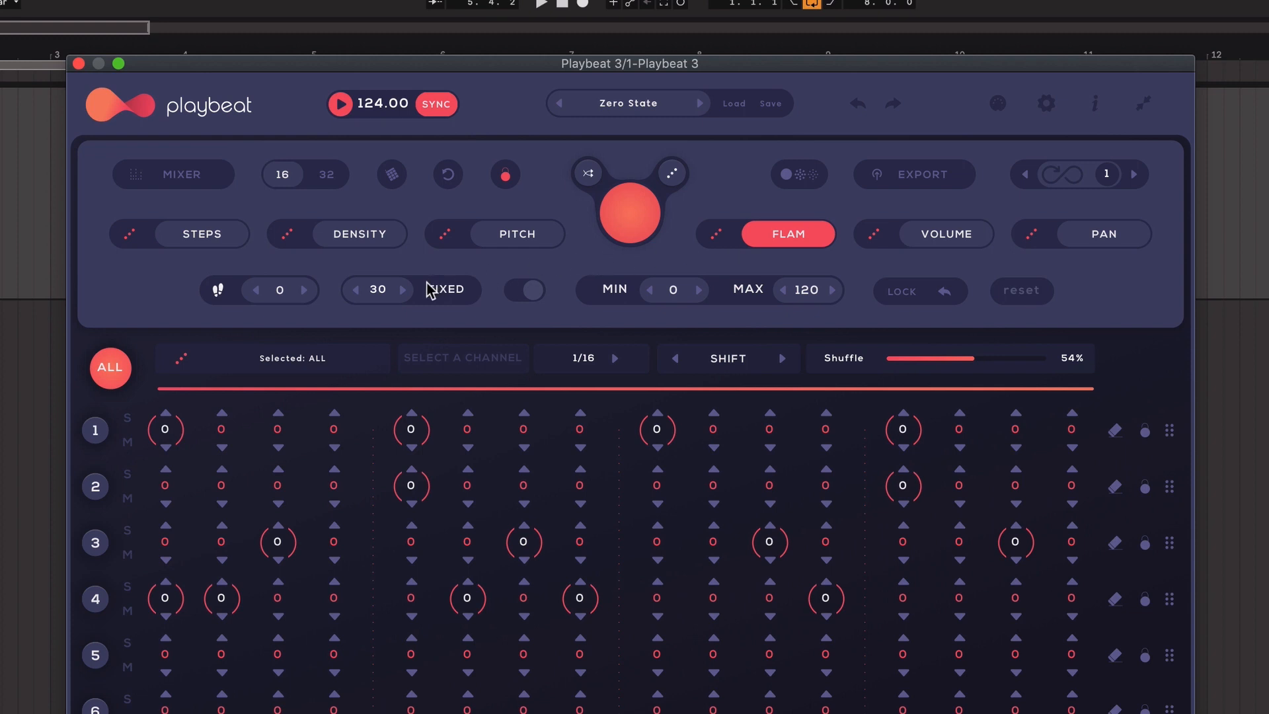
{"action": "left_click", "coordinate": [304, 292]}
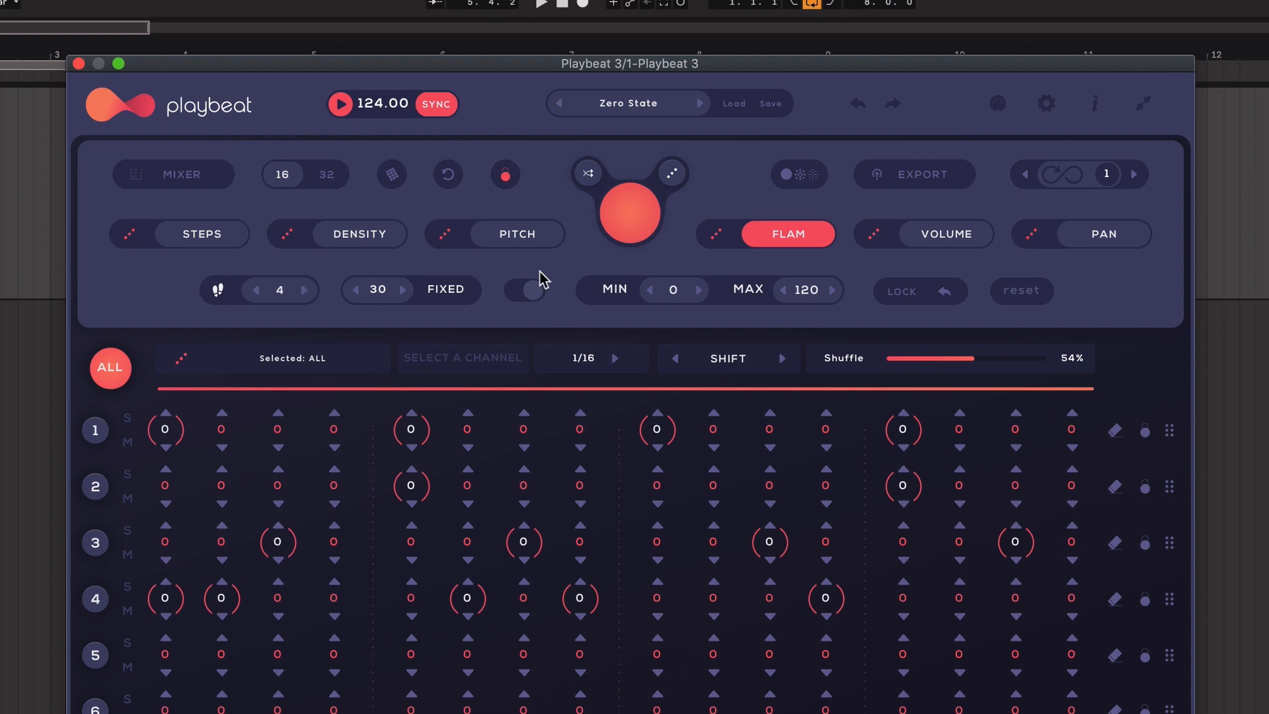
{"action": "key", "text": "space"}
{"action": "left_click", "coordinate": [715, 235]}
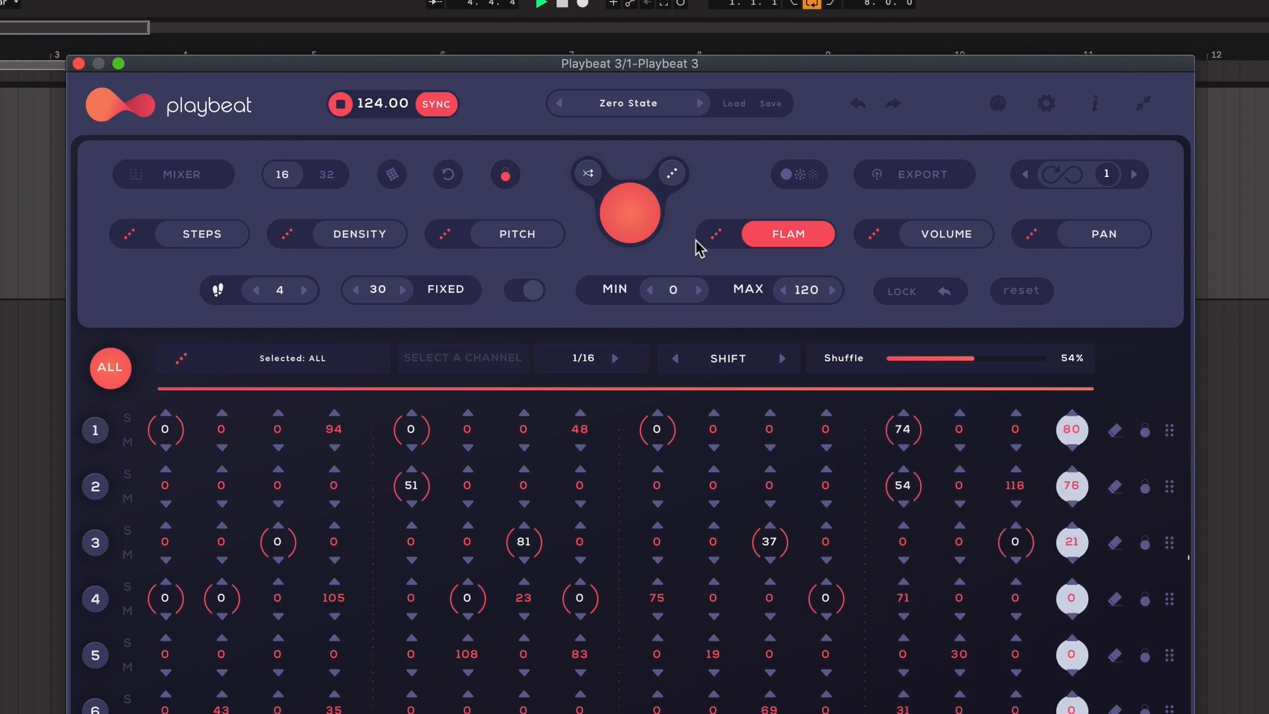
{"action": "key", "text": "space"}
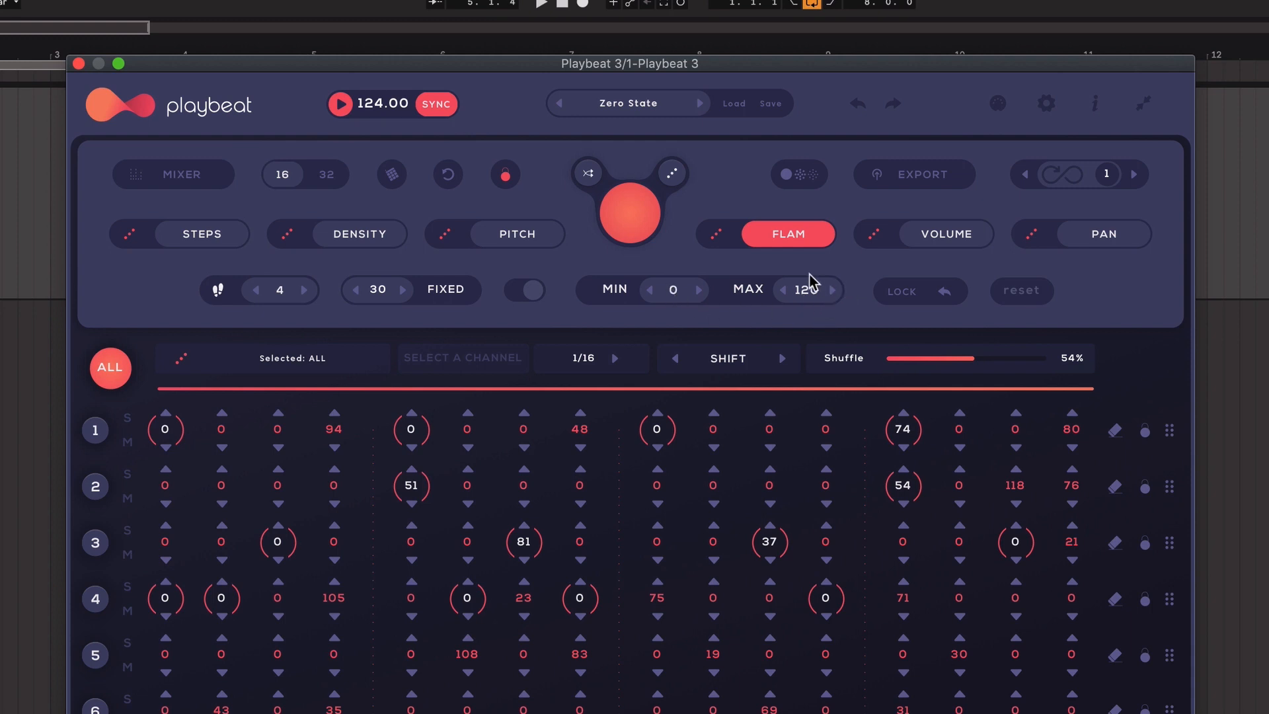
Switch flam to the fixed value 30, randomize and play the pattern, and reset the flam values
{"action": "left_click", "coordinate": [528, 290]}
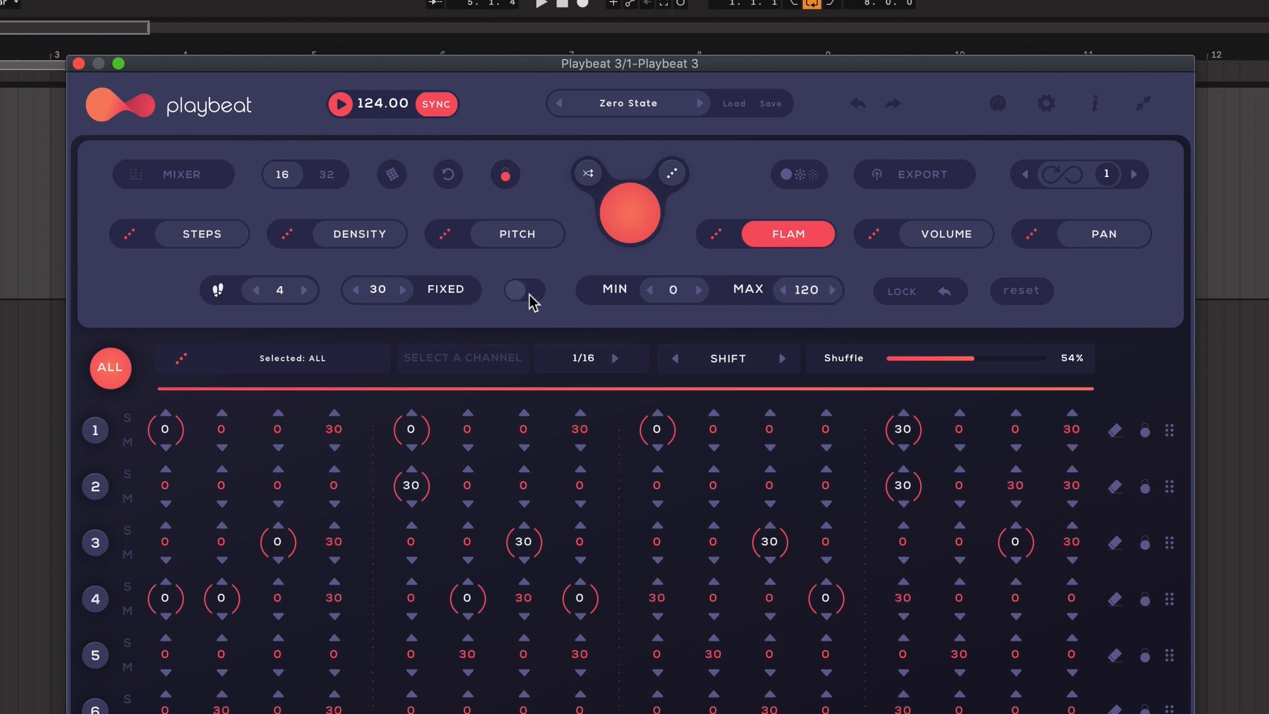
{"action": "left_click", "coordinate": [712, 235]}
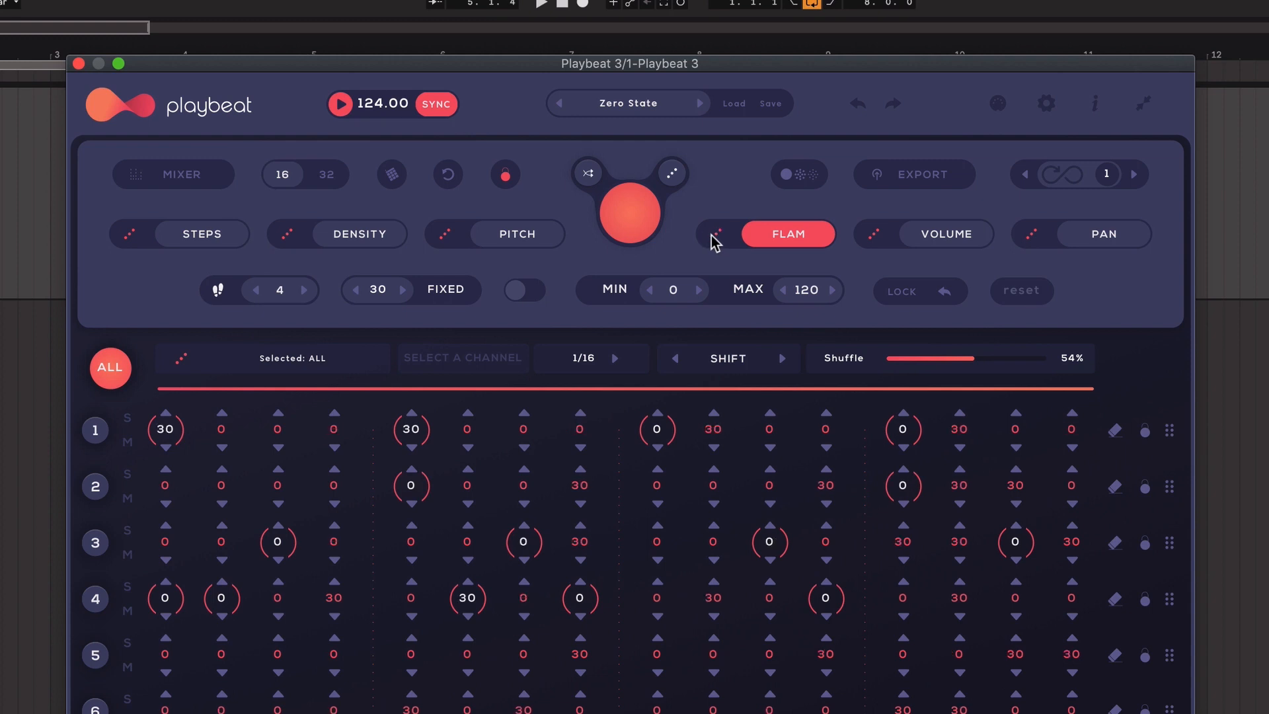
{"action": "key", "text": "space"}
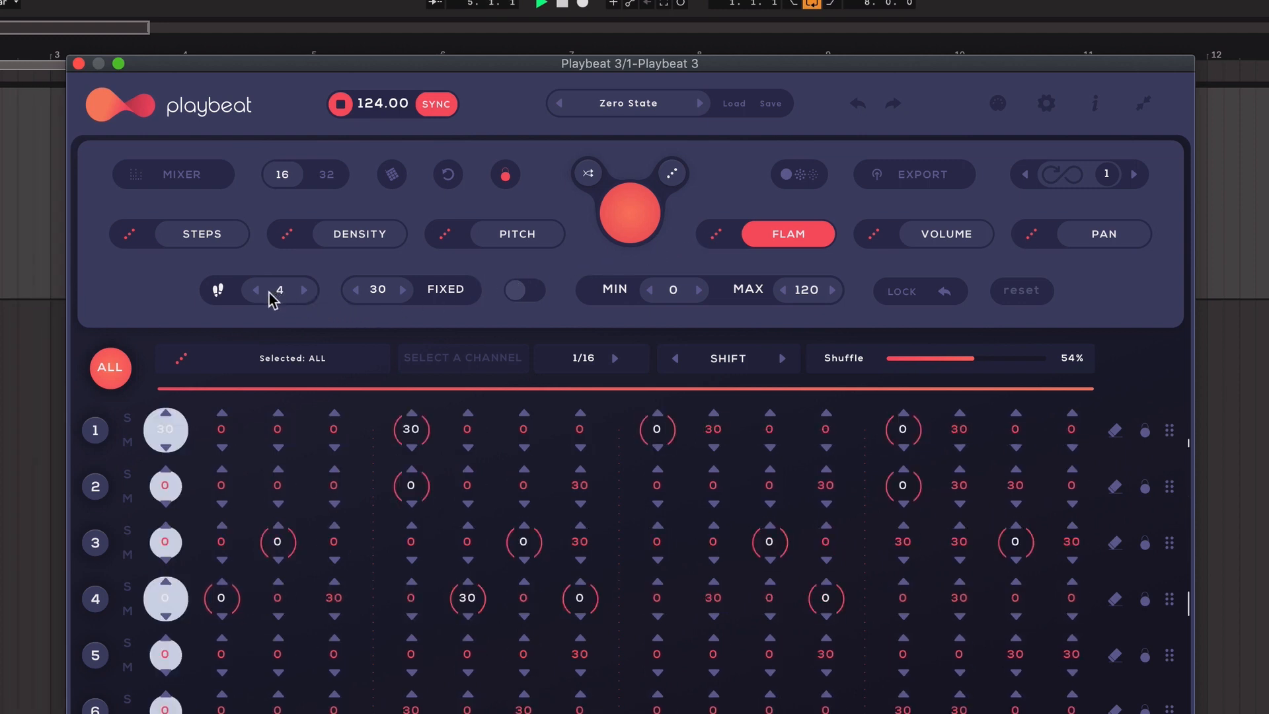
{"action": "key", "text": "space"}
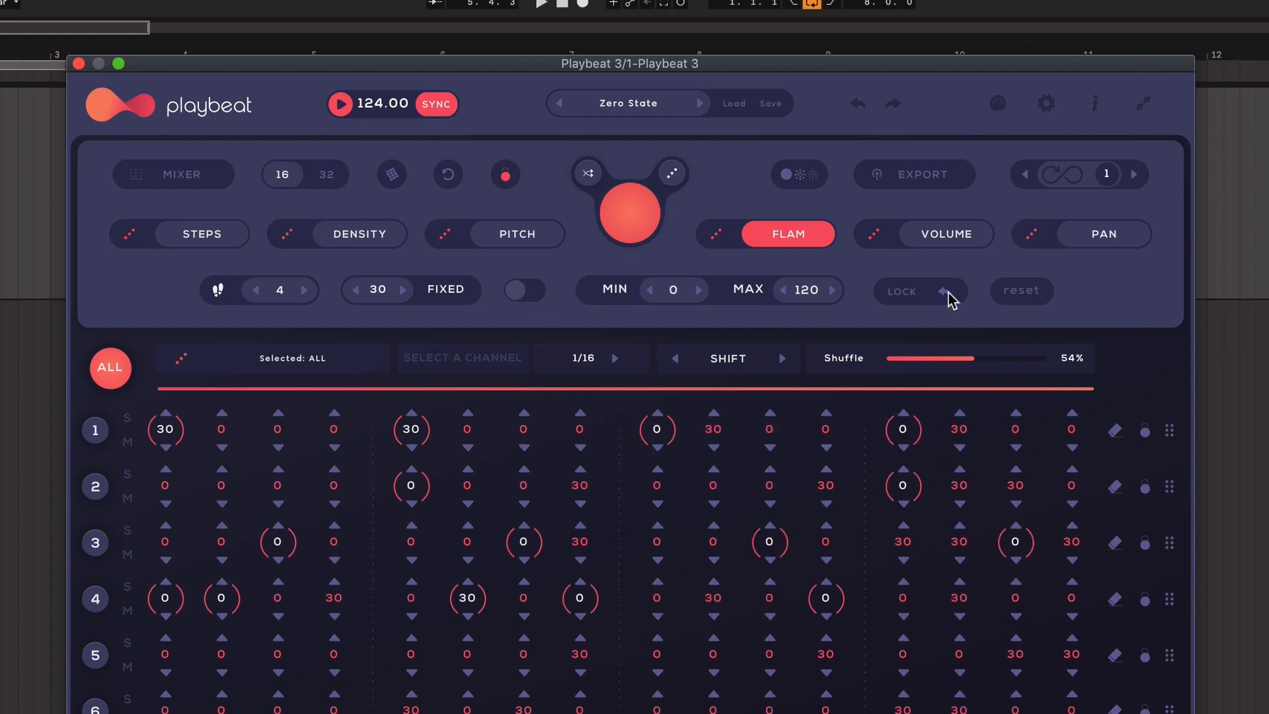
{"action": "left_click", "coordinate": [1022, 293]}
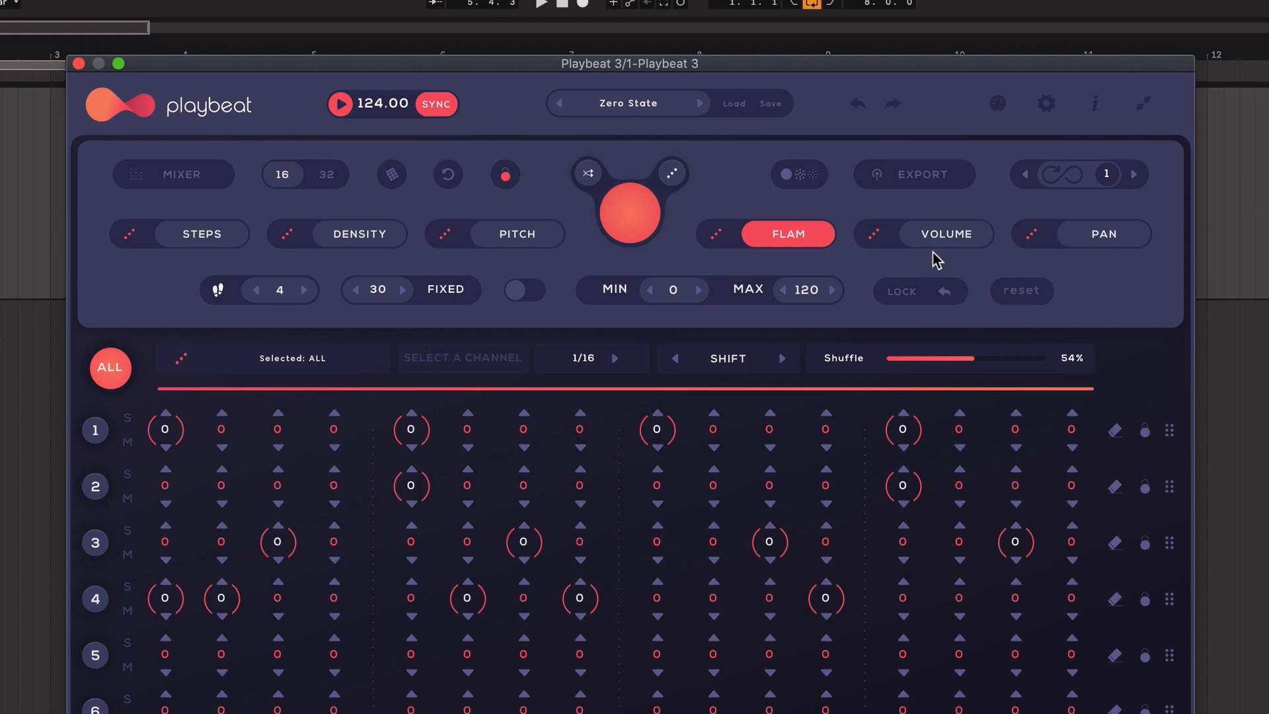
Show the Volume values and randomize them between 90 and 127 on all channels during playback
{"action": "left_click", "coordinate": [952, 236]}
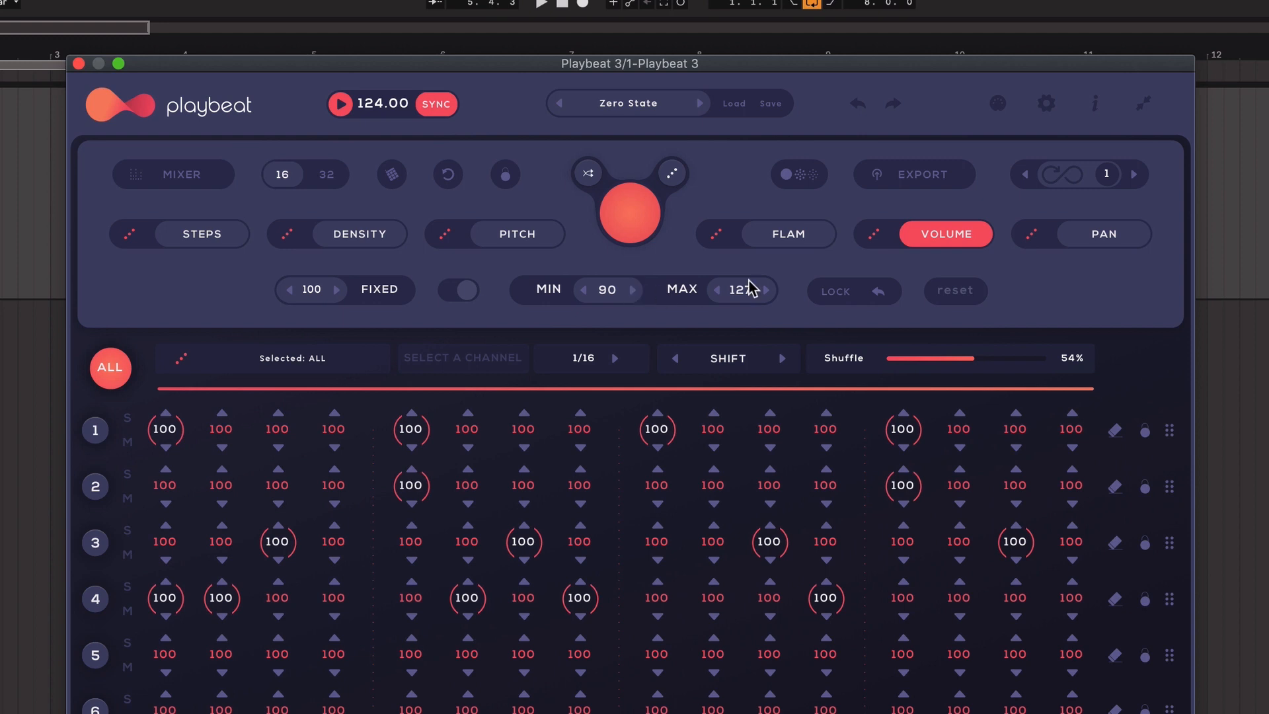
{"action": "key", "text": "space"}
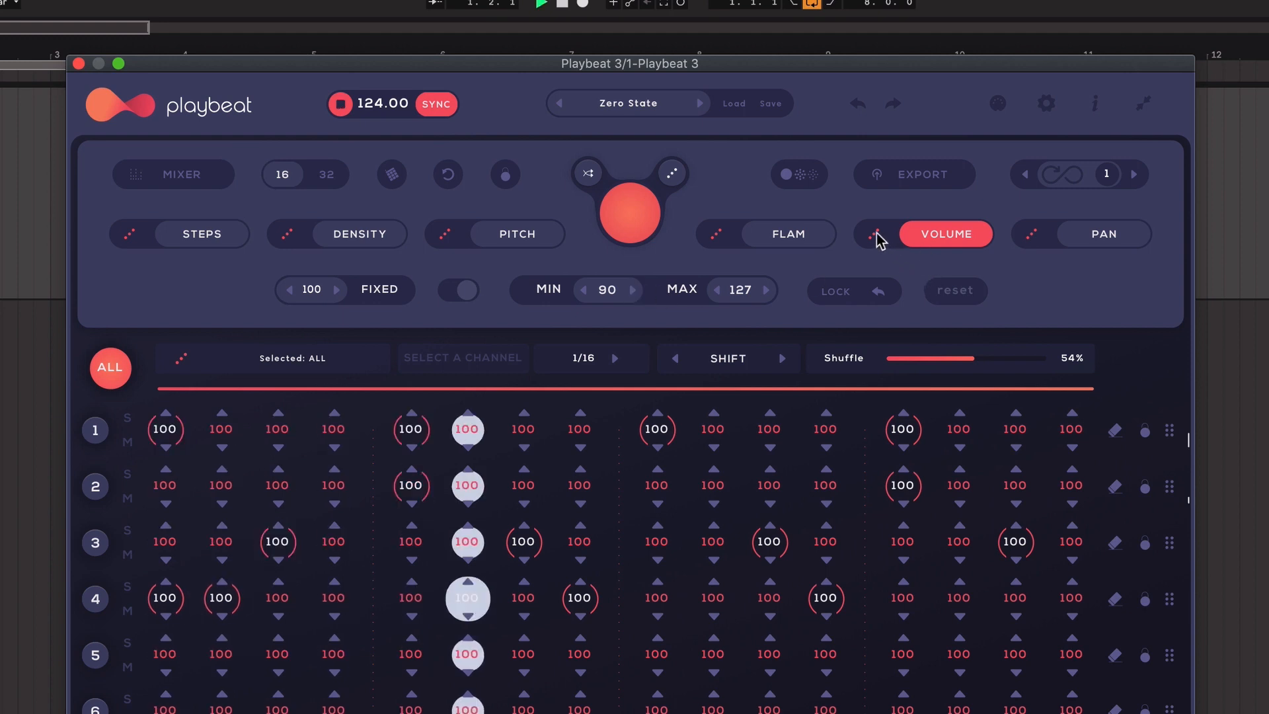
{"action": "left_click", "coordinate": [875, 234]}
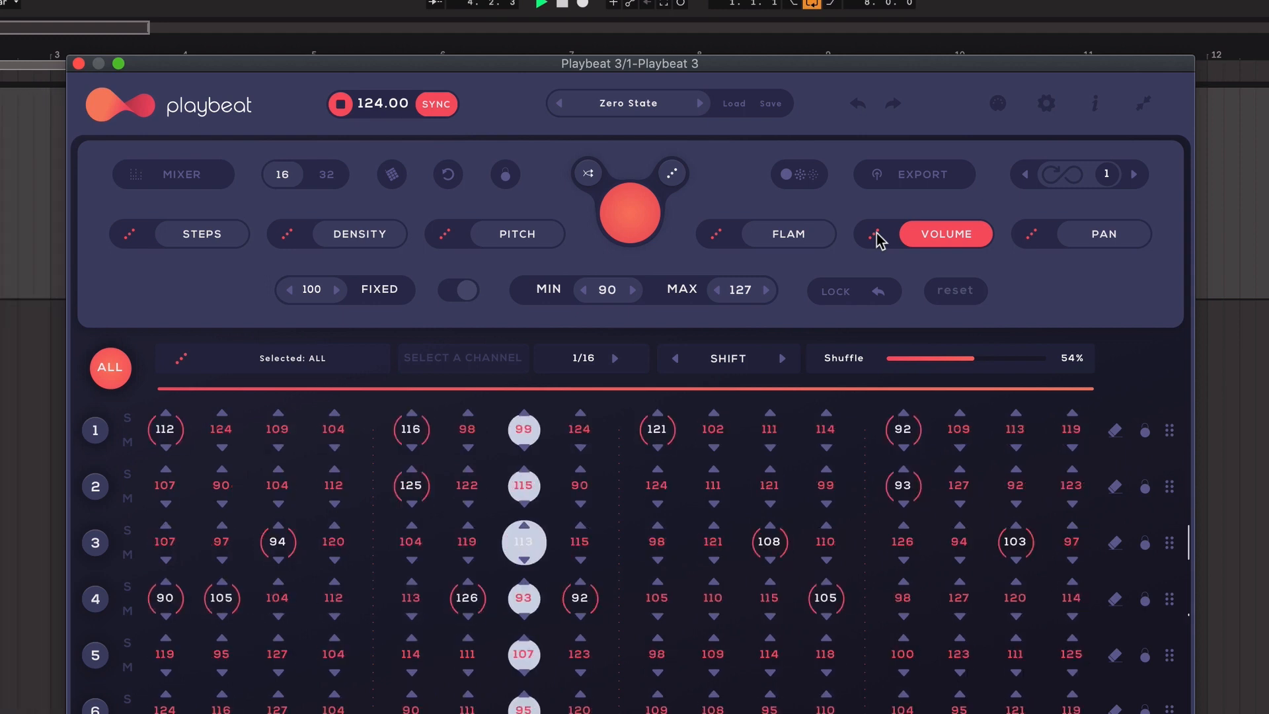
{"action": "key", "text": "space"}
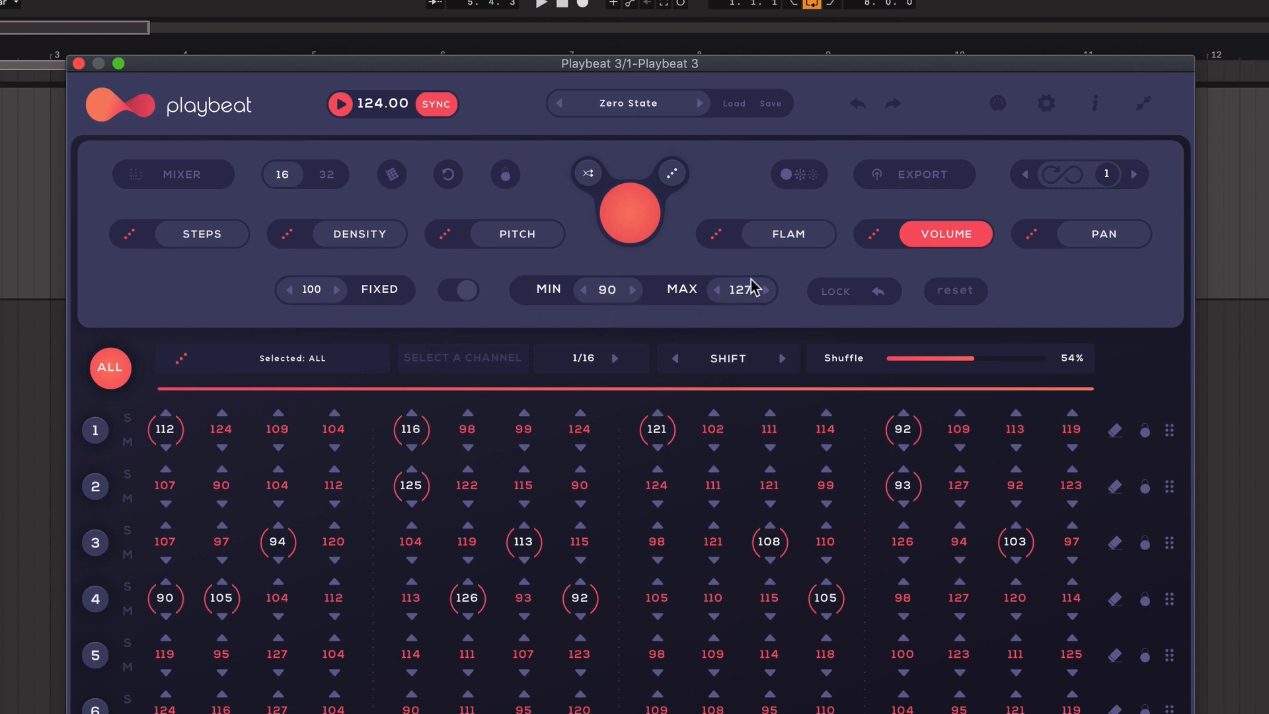
Set the volume range to minimum 46 and maximum 77, and randomize the volumes
{"action": "left_click_drag", "start_coordinate": [606, 291], "coordinate": [618, 386]}
{"action": "left_click_drag", "start_coordinate": [745, 294], "coordinate": [745, 403]}
{"action": "left_click", "coordinate": [872, 235]}
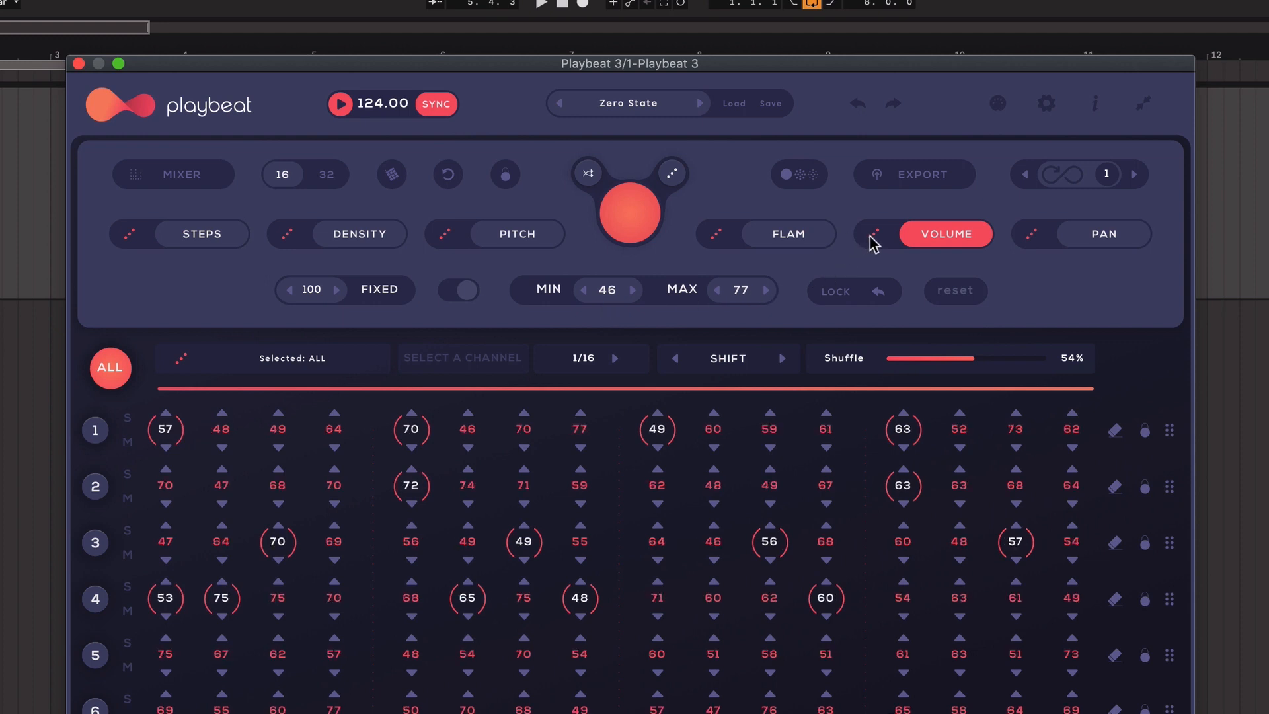
Play the pattern with the randomized volumes, stop playback and reset the volume values on all channels
{"action": "key", "text": "space"}
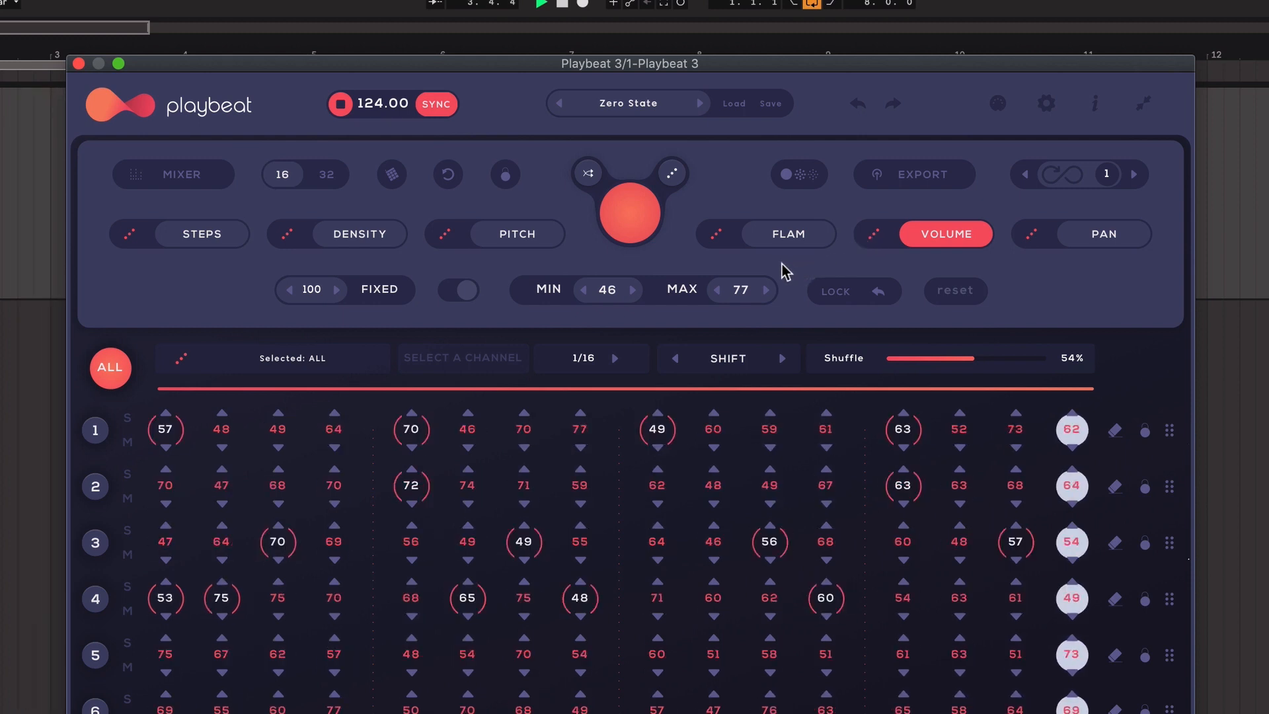
{"action": "key", "text": "space"}
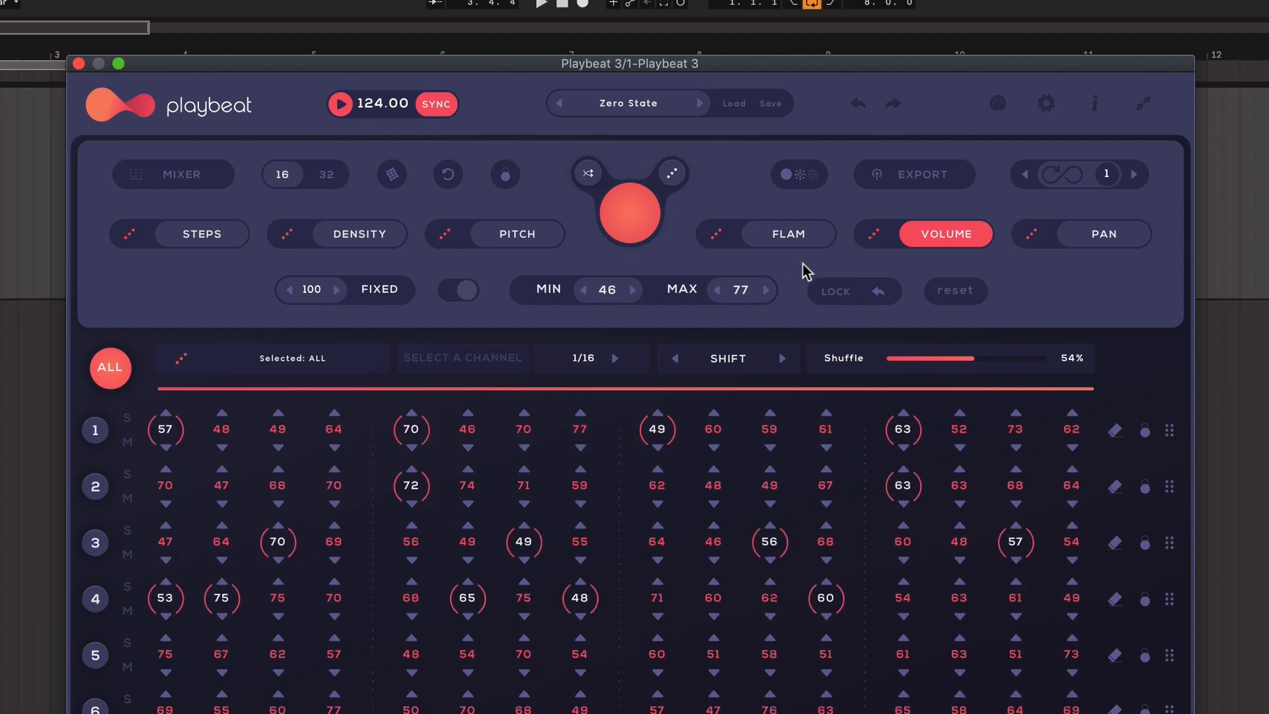
{"action": "left_click", "coordinate": [961, 294]}
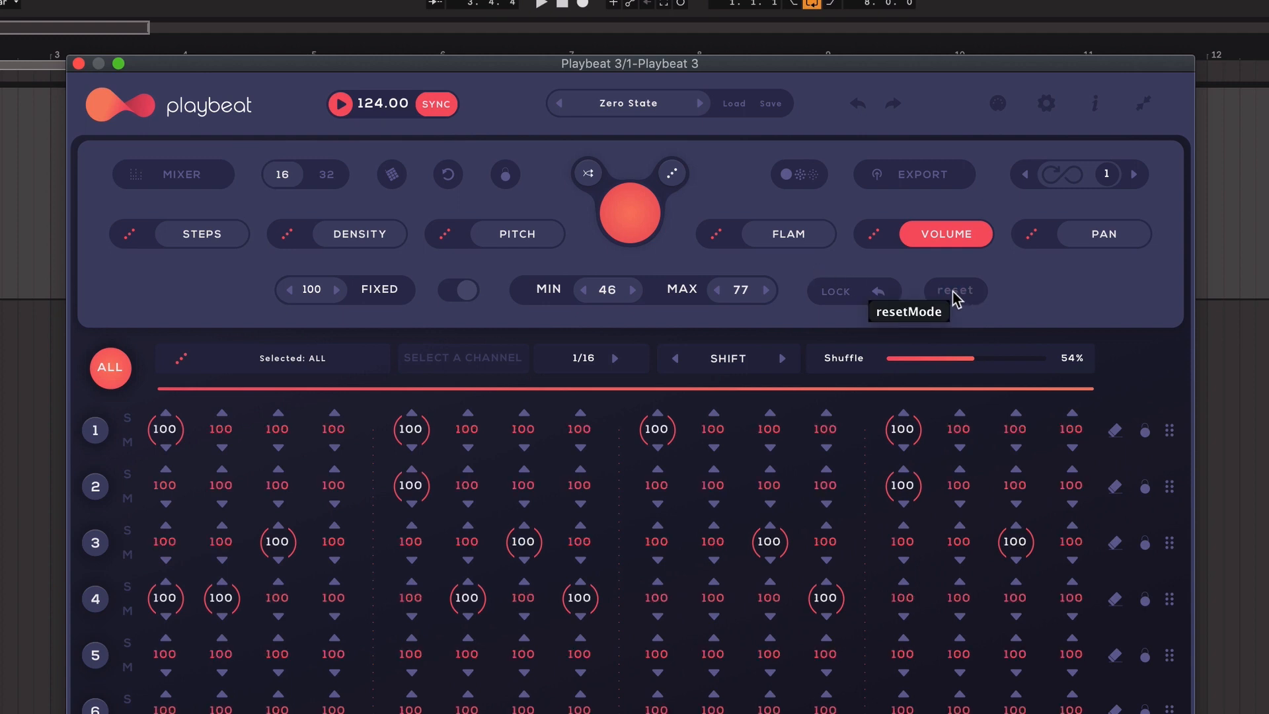
Fill all sixteen steps on channel 4 and return to the Volume values
{"action": "left_click", "coordinate": [191, 234]}
{"action": "left_click_drag", "start_coordinate": [278, 606], "coordinate": [1078, 611]}
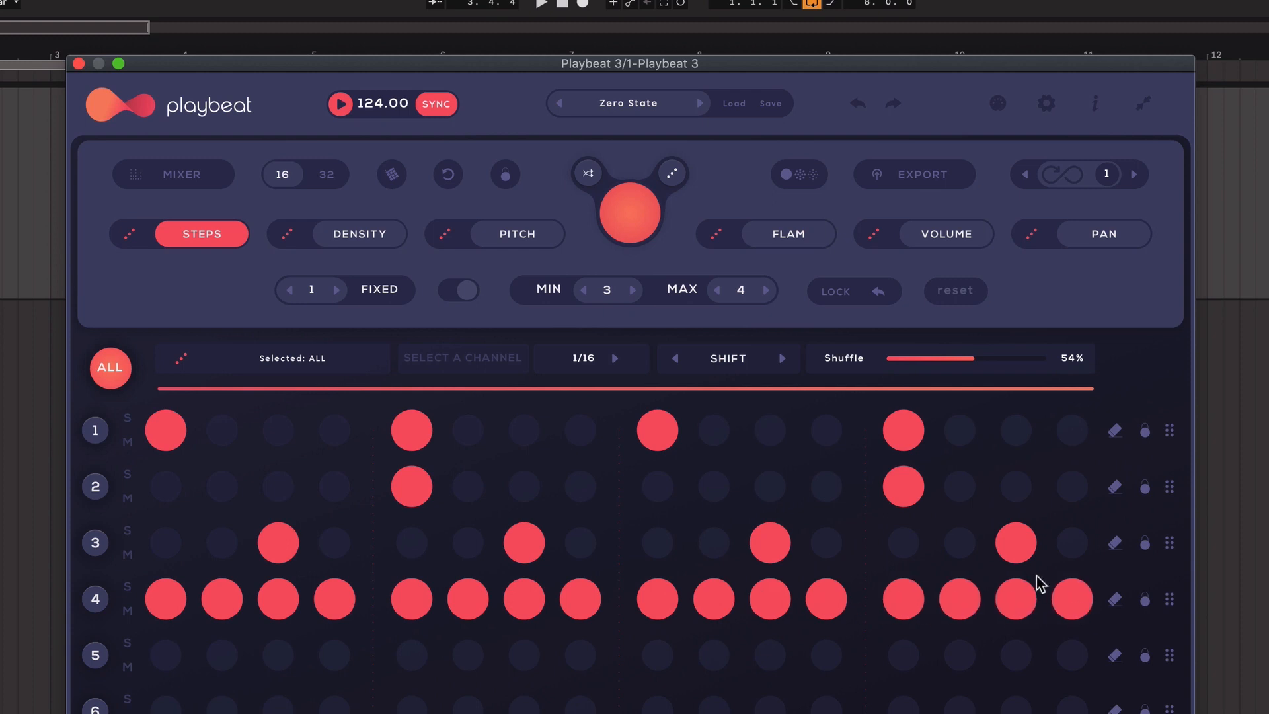
{"action": "left_click", "coordinate": [963, 239]}
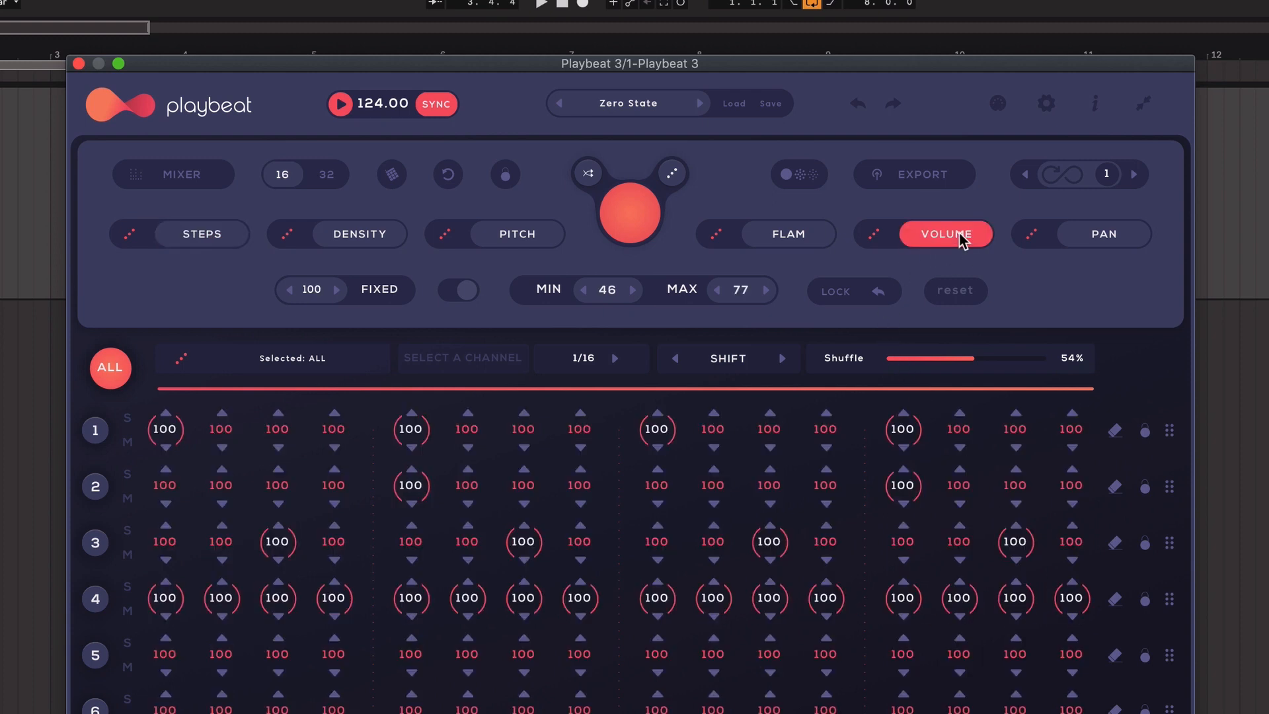
Select only channel 4 and randomize its volumes during playback
{"action": "left_click", "coordinate": [94, 601]}
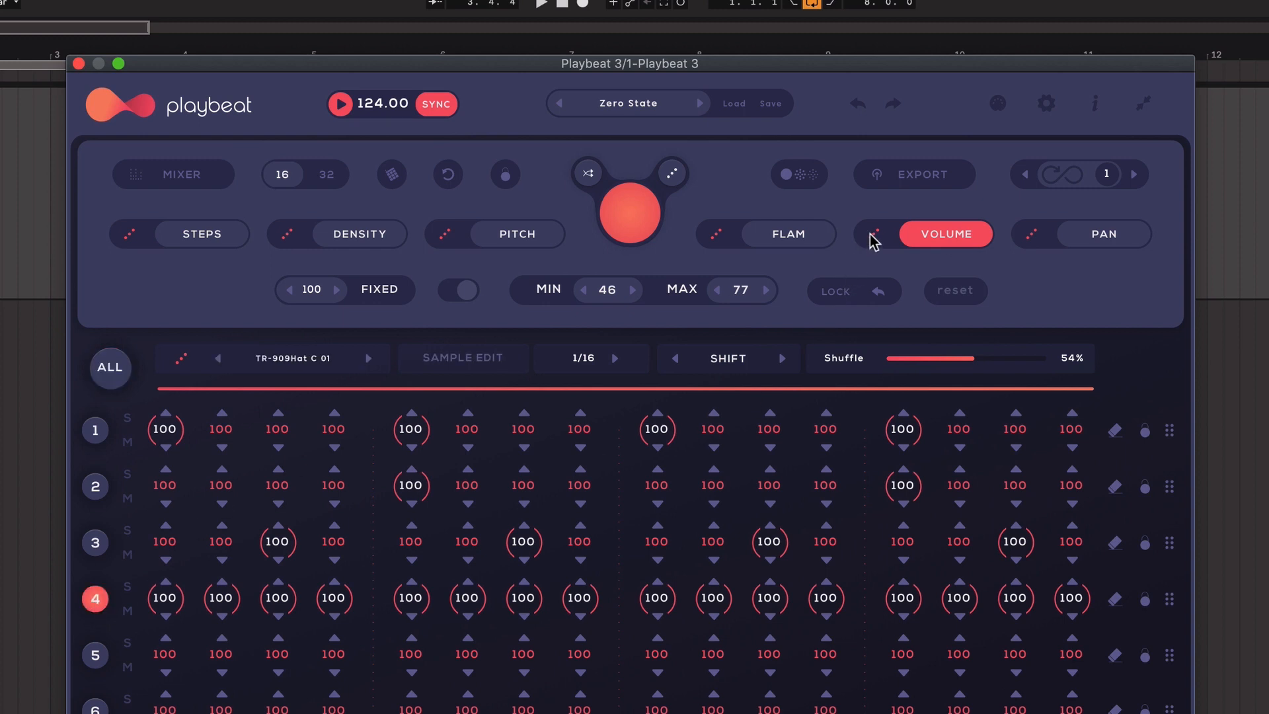
{"action": "key", "text": "space"}
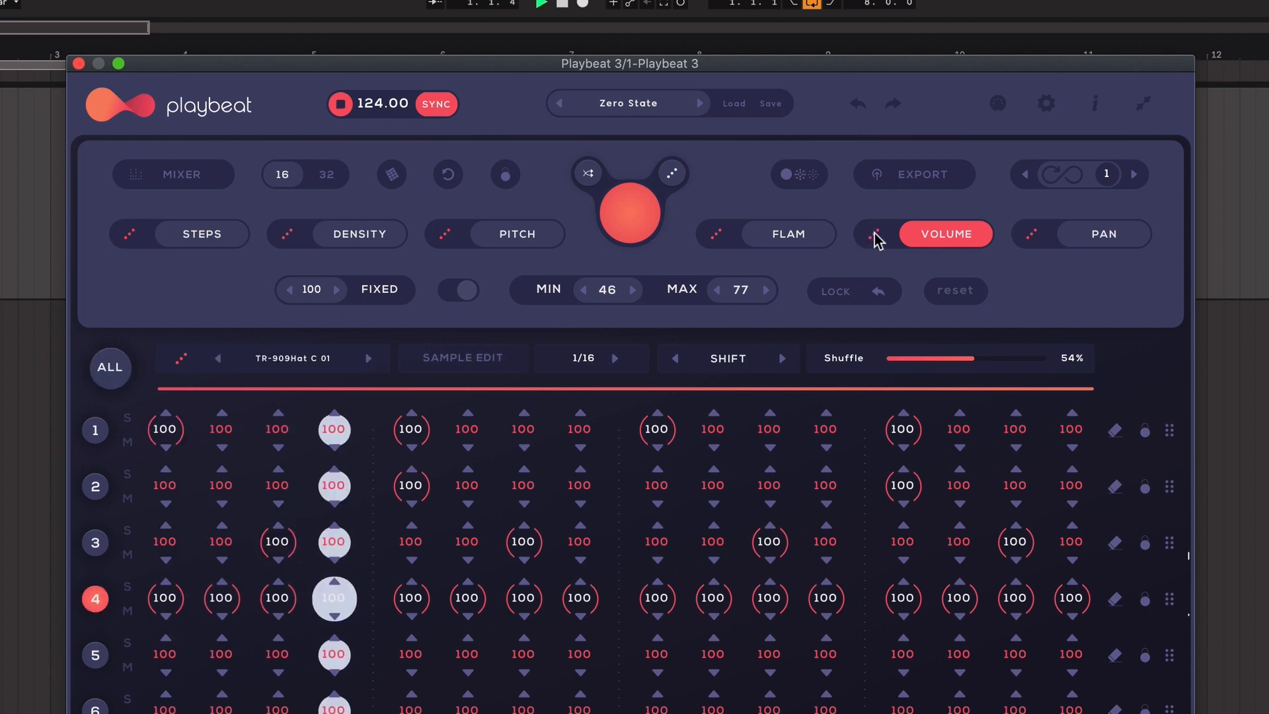
{"action": "left_click", "coordinate": [874, 236]}
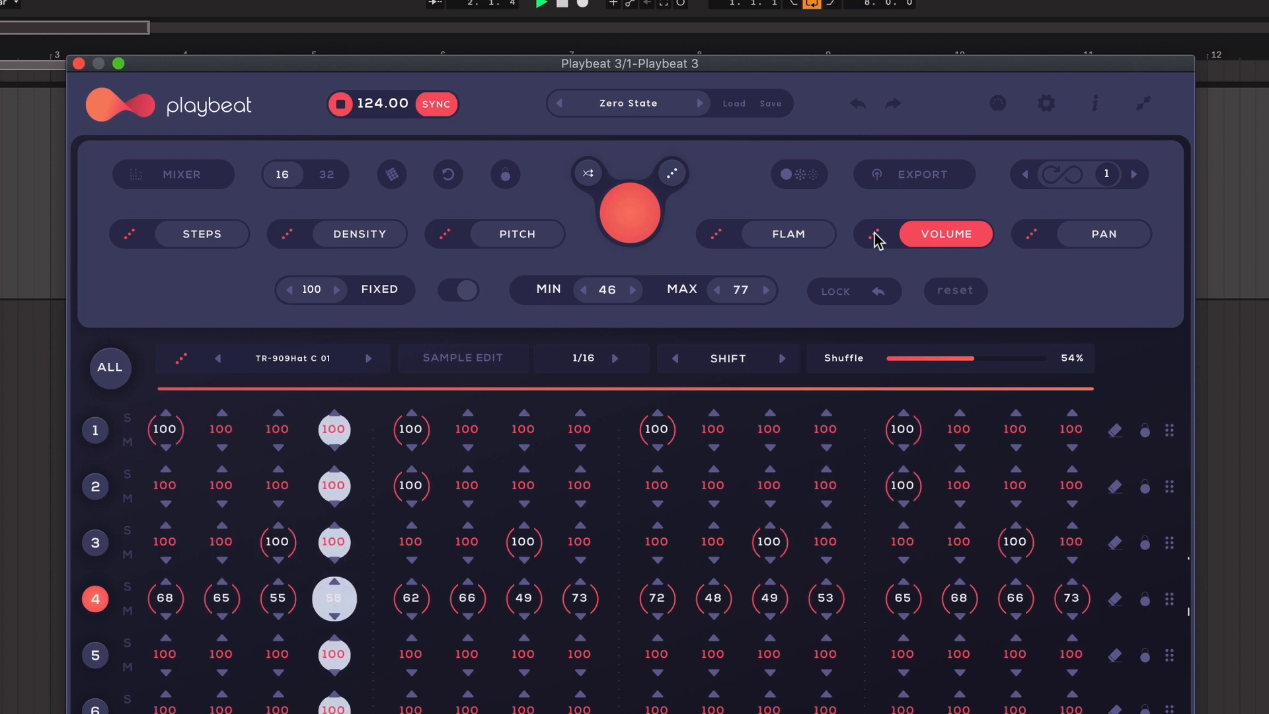
Raise the maximum volume to 105, randomize channel 4's volumes again and listen to that channel soloed
{"action": "left_click_drag", "start_coordinate": [739, 301], "coordinate": [741, 240]}
{"action": "left_click", "coordinate": [875, 235]}
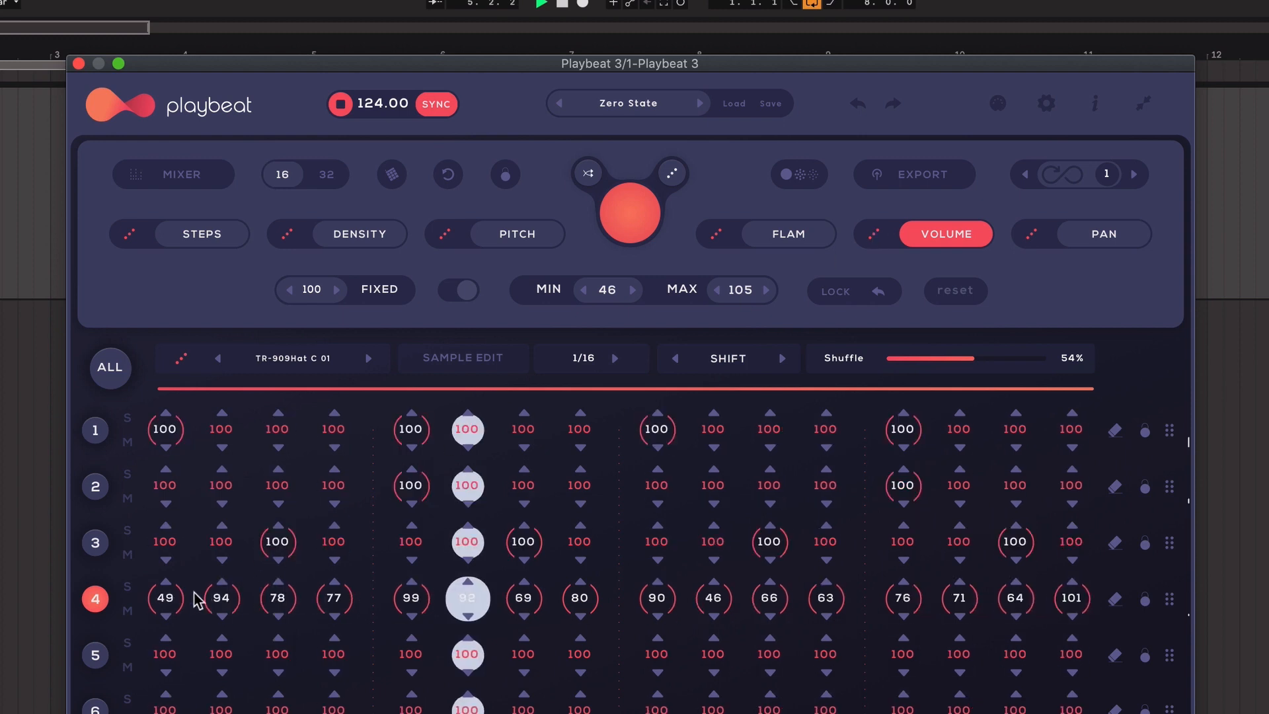
{"action": "left_click", "coordinate": [126, 587]}
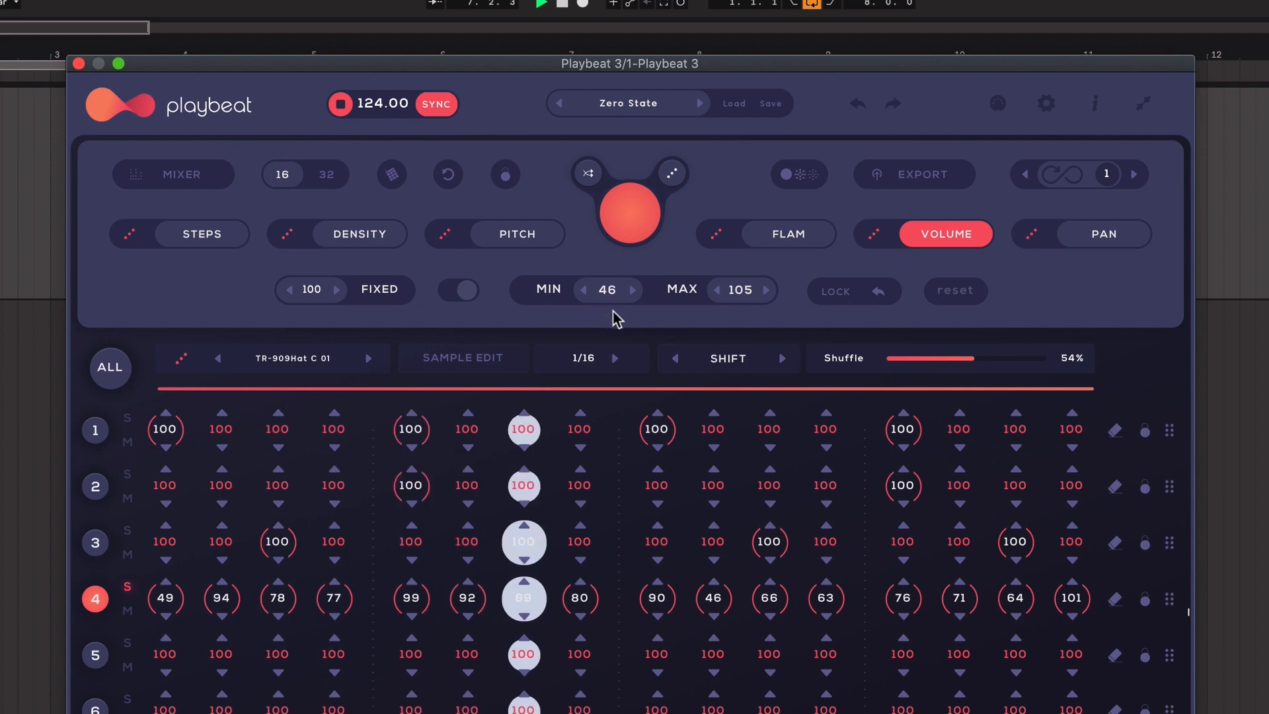
{"action": "key", "text": "space"}
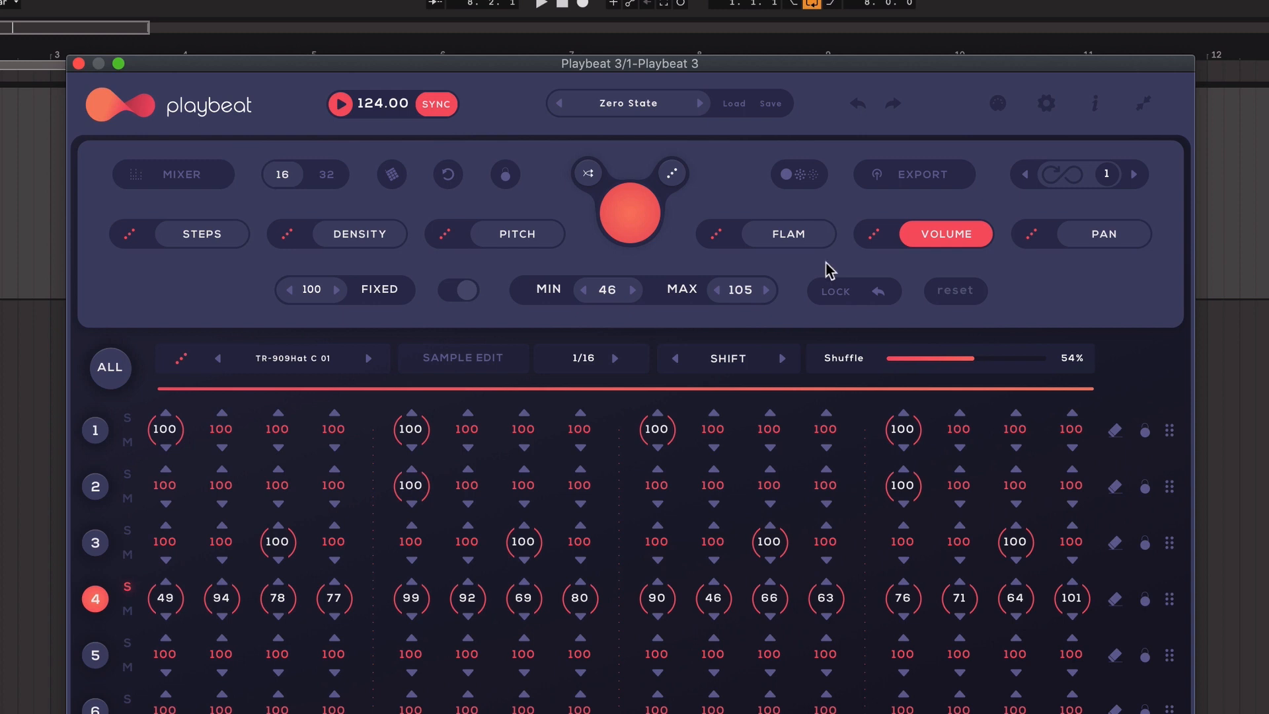
Set the pan range to minimum L25 and maximum R25, randomize channel 4's panning and play it
{"action": "left_click", "coordinate": [1102, 236]}
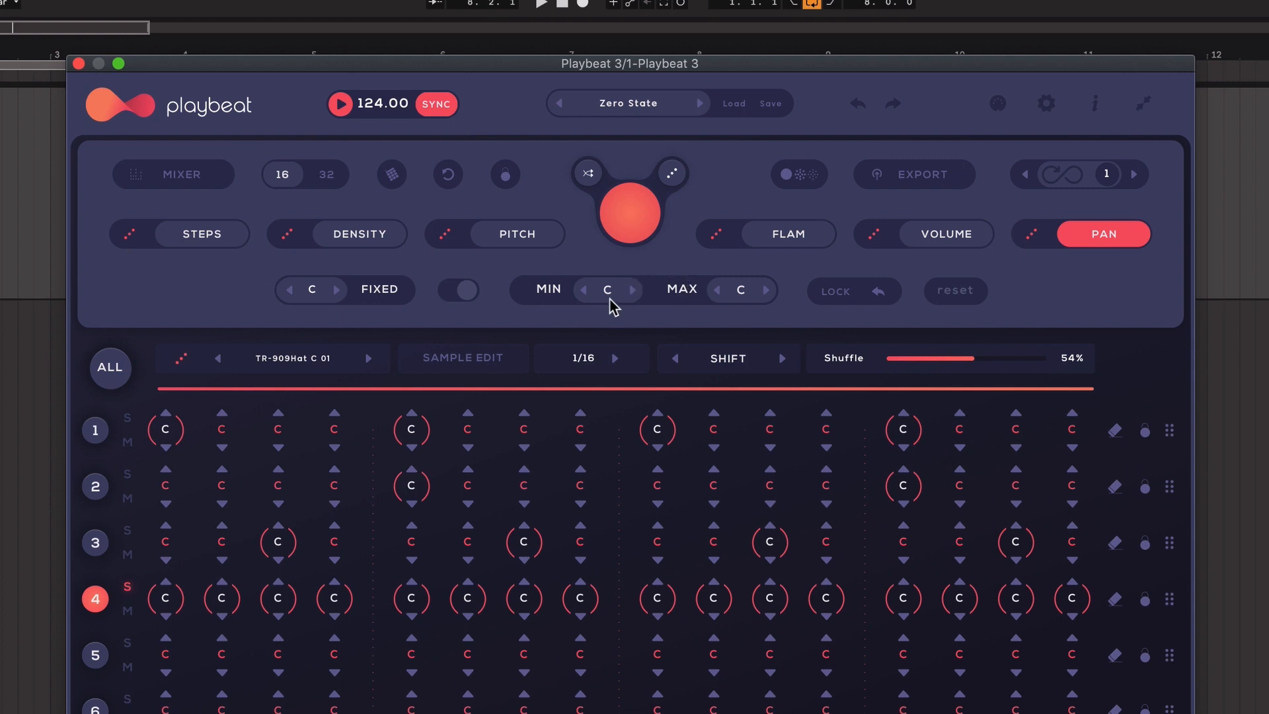
{"action": "left_click_drag", "start_coordinate": [609, 295], "coordinate": [616, 358]}
{"action": "left_click_drag", "start_coordinate": [741, 288], "coordinate": [748, 230]}
{"action": "left_click", "coordinate": [1029, 237]}
{"action": "key", "text": "space"}
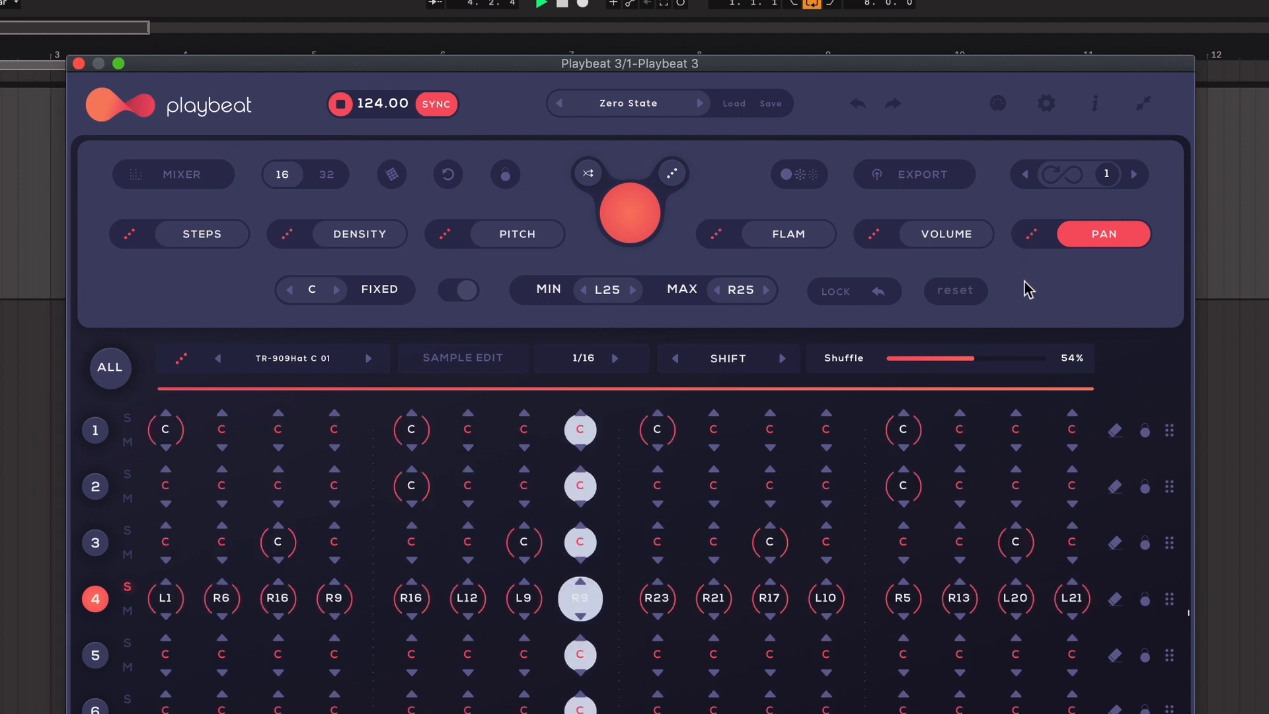
{"action": "key", "text": "space"}
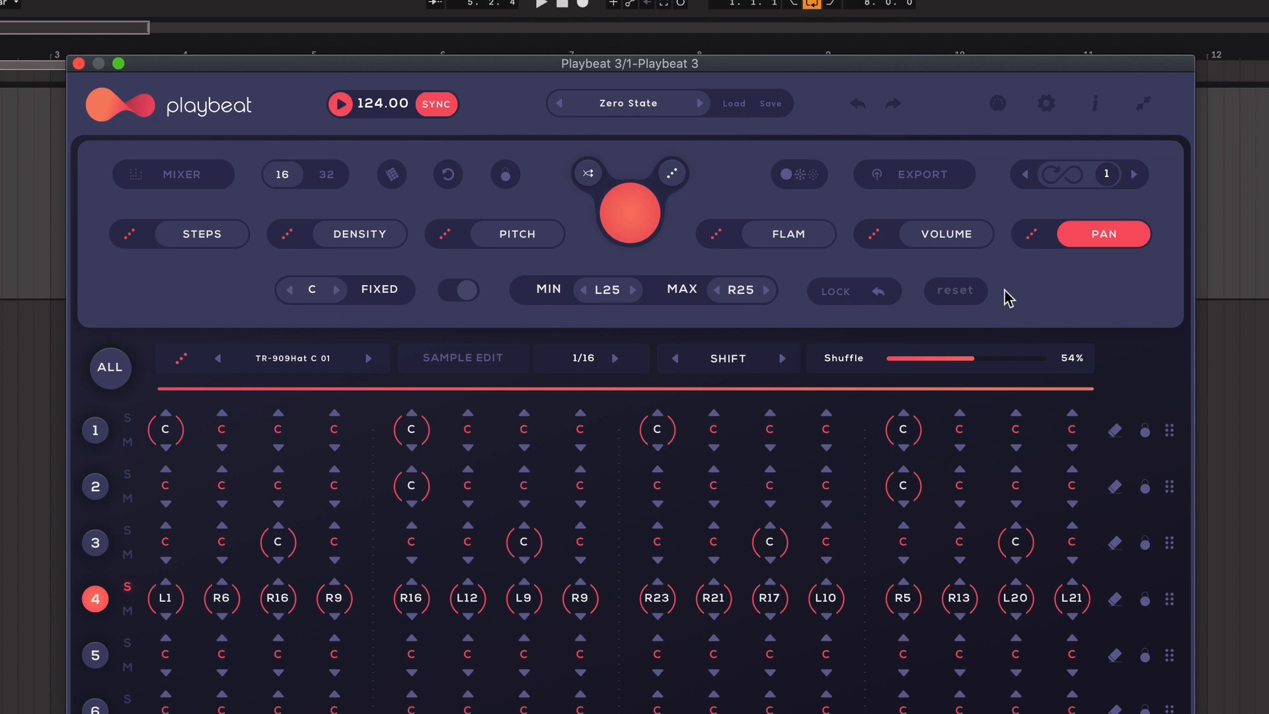
Enable step locking for Pan and lock the ninth and tenth steps on channel 4
{"action": "left_click", "coordinate": [835, 297]}
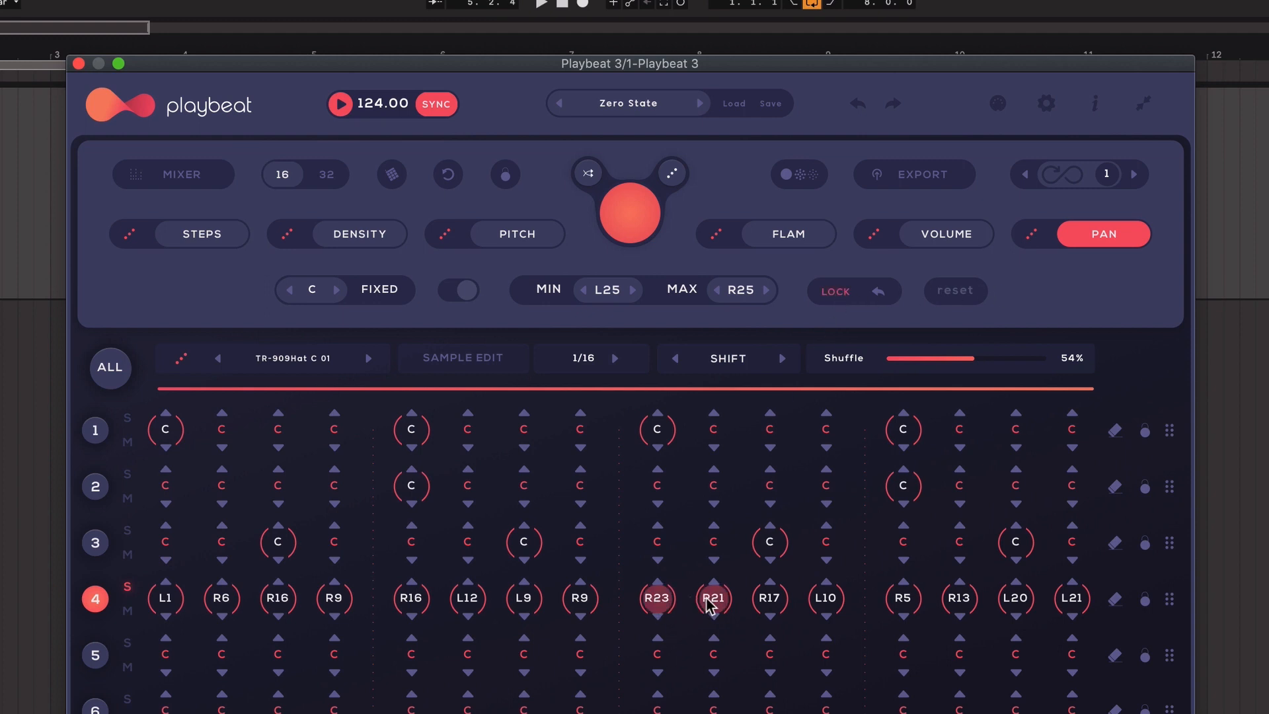